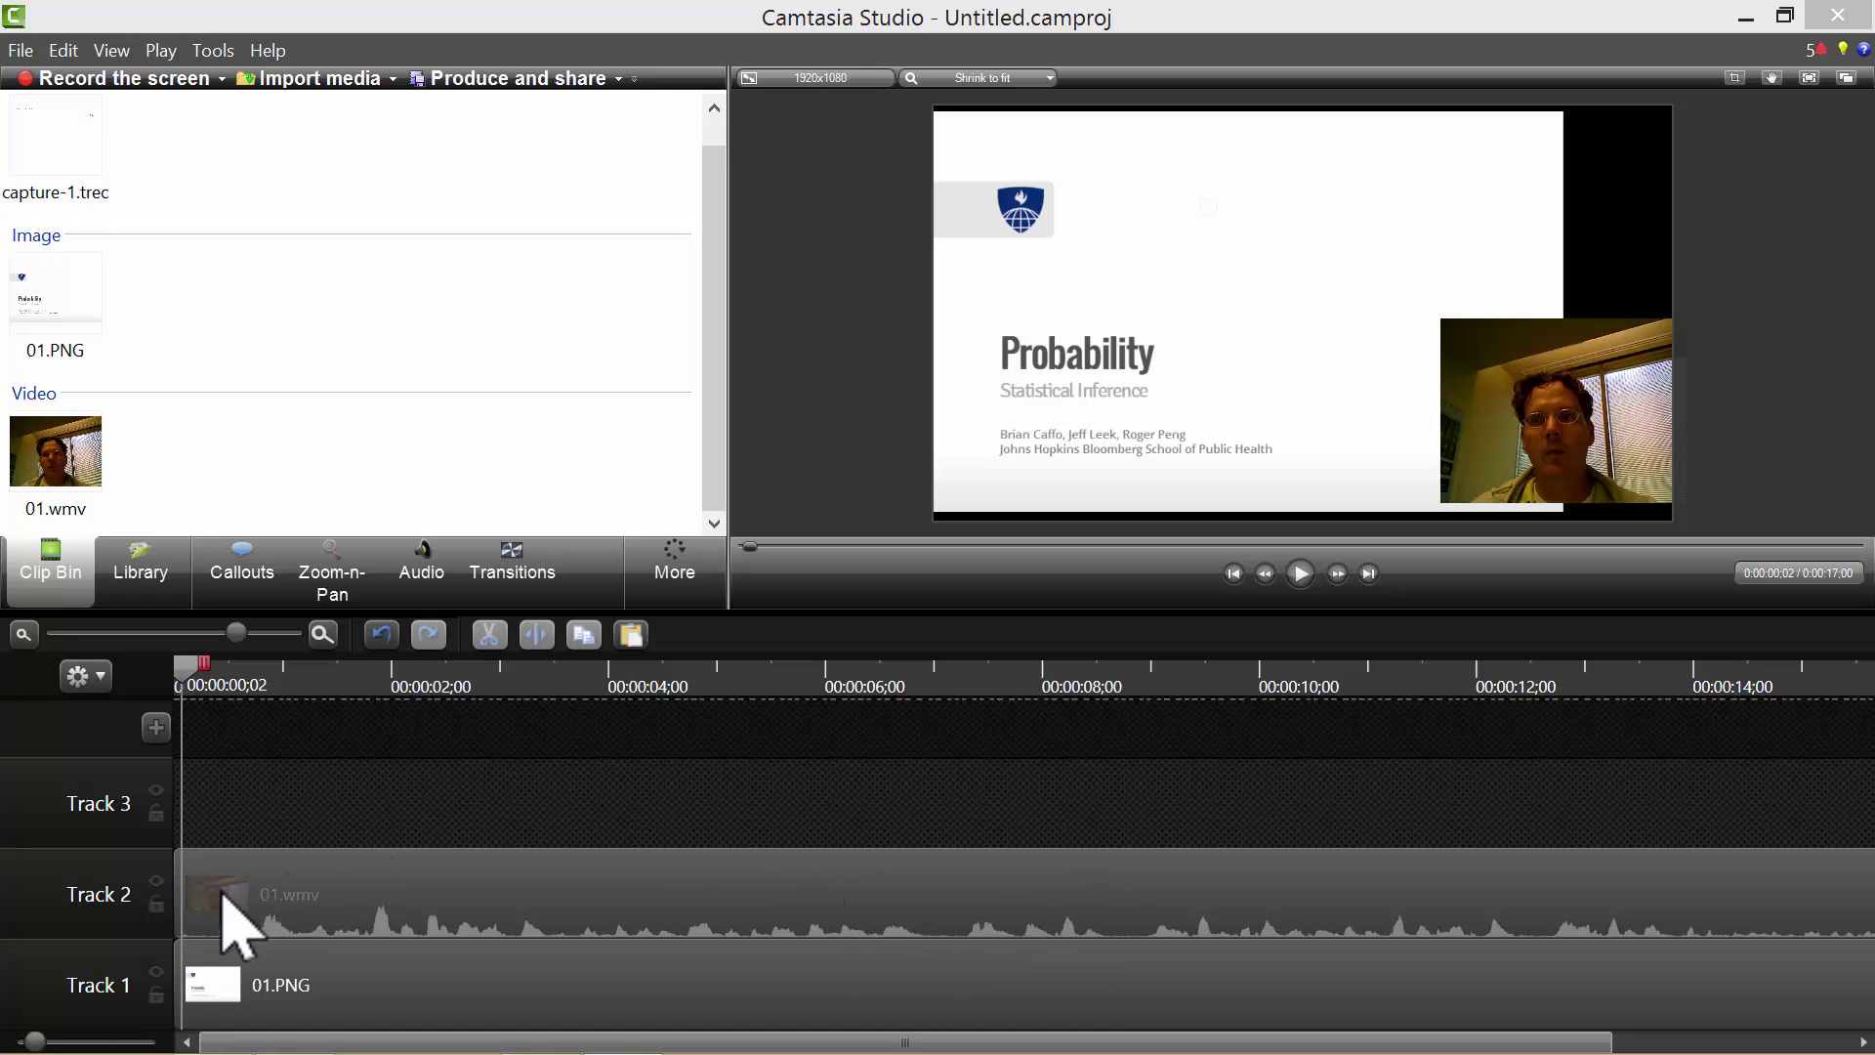
# Select the 01.wmv clip on Track 2 and the 01.PNG clip on Track 1 in turn.
pyautogui.moveTo(217, 893); pyautogui.dragTo(20, 903)
pyautogui.click(73, 891)
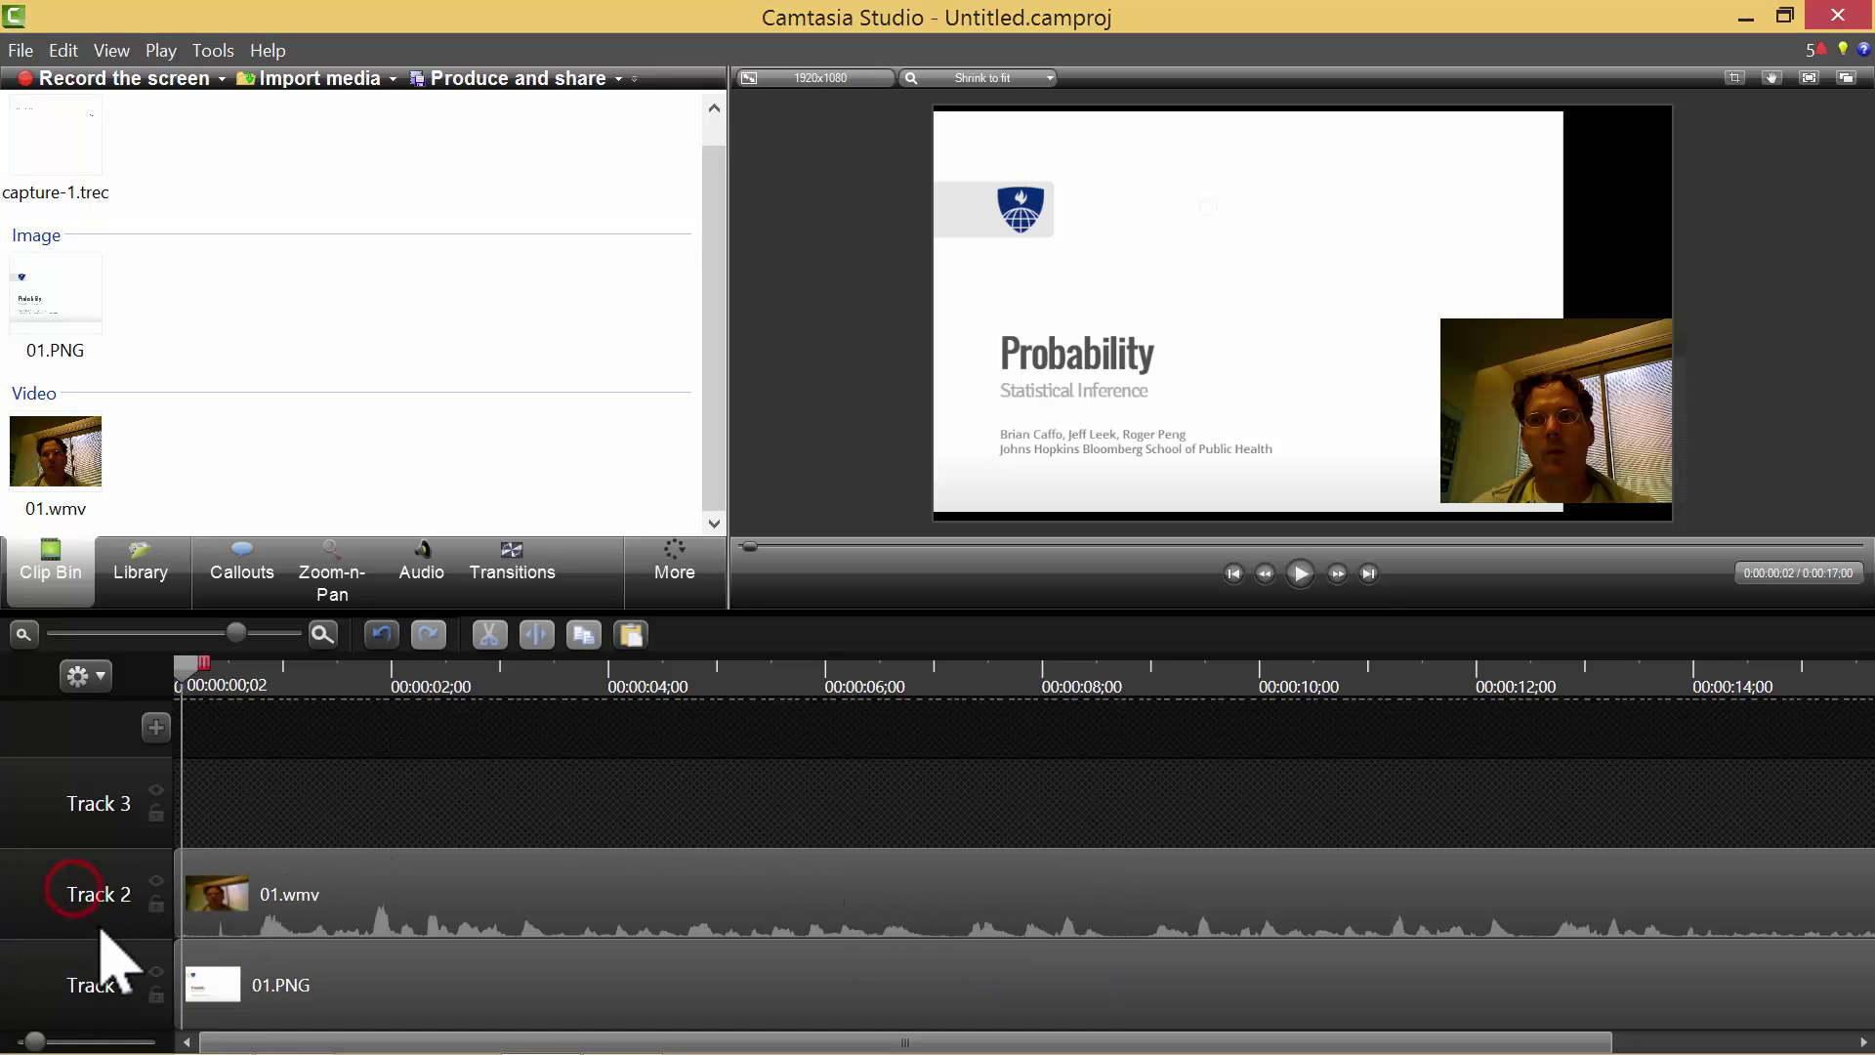
pyautogui.click(271, 884)
pyautogui.click(500, 975)
pyautogui.click(500, 900)
pyautogui.click(572, 978)
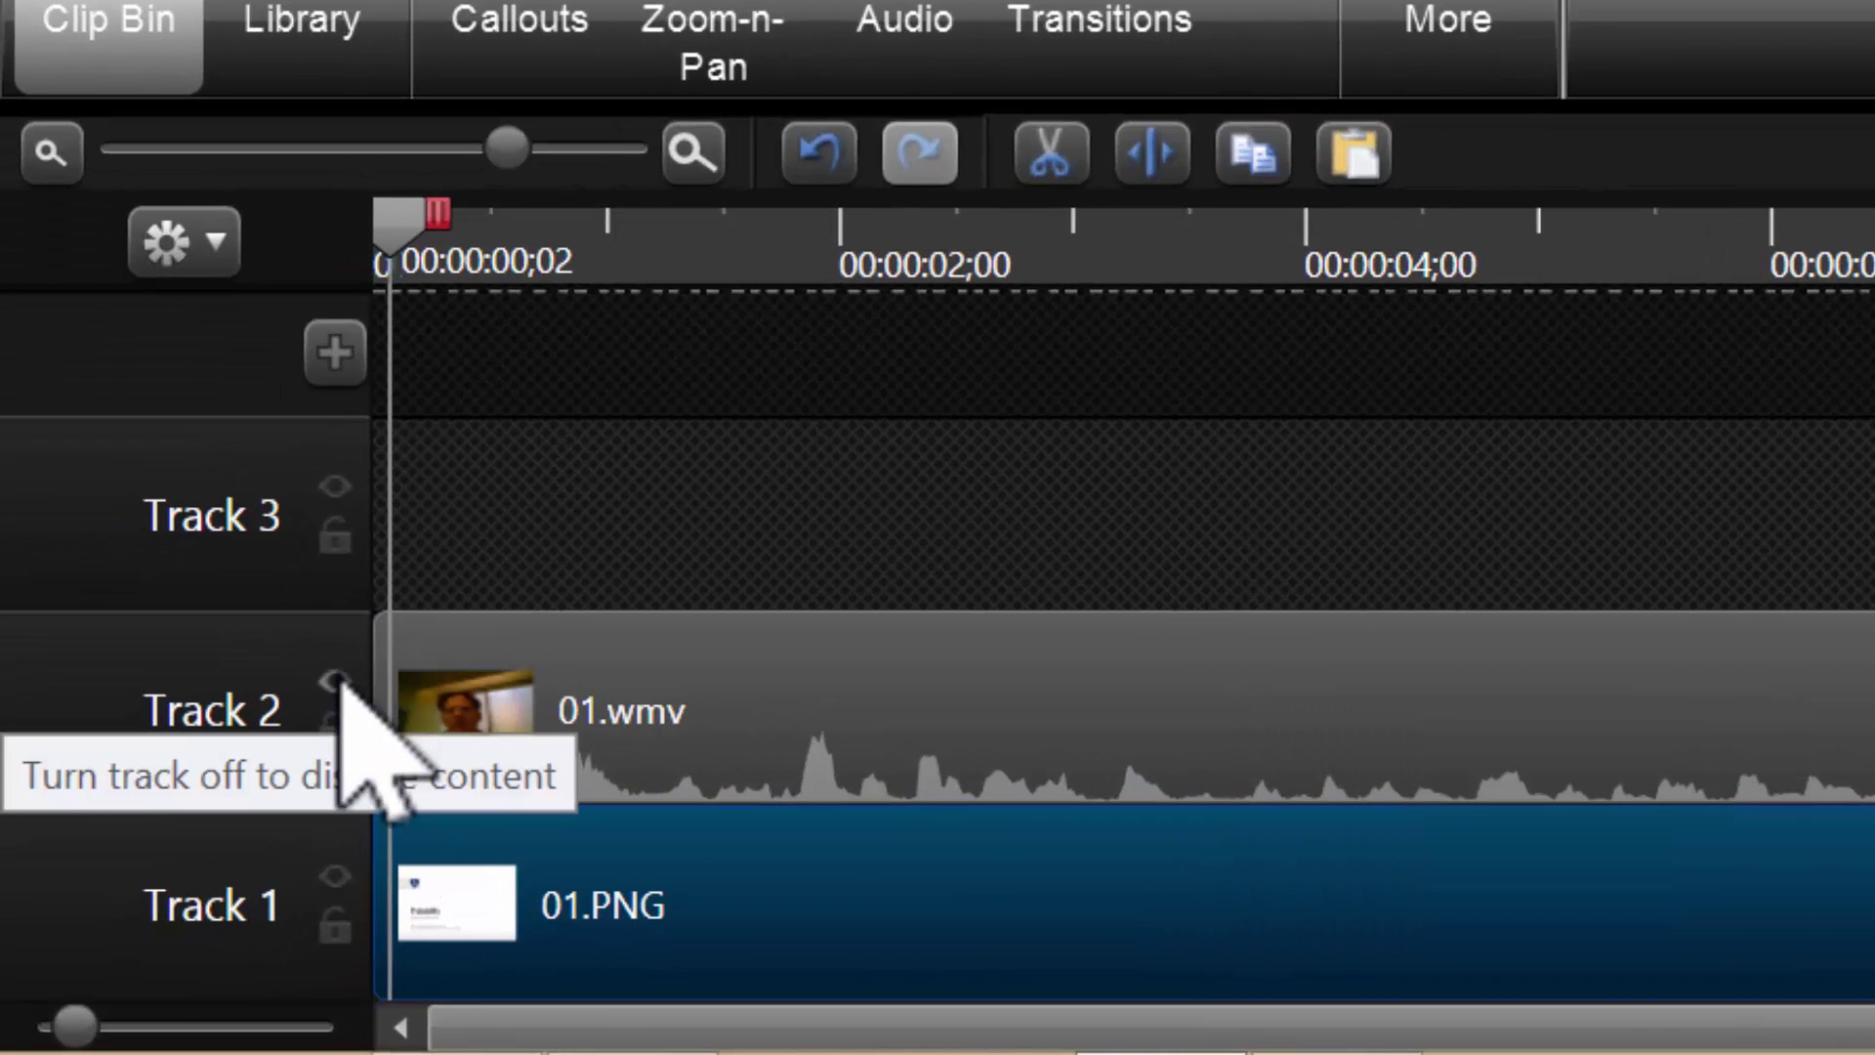
# Hide and show Track 2 three times, leaving it visible.
pyautogui.click(335, 681)
pyautogui.click(335, 681)
pyautogui.click(335, 680)
pyautogui.click(335, 681)
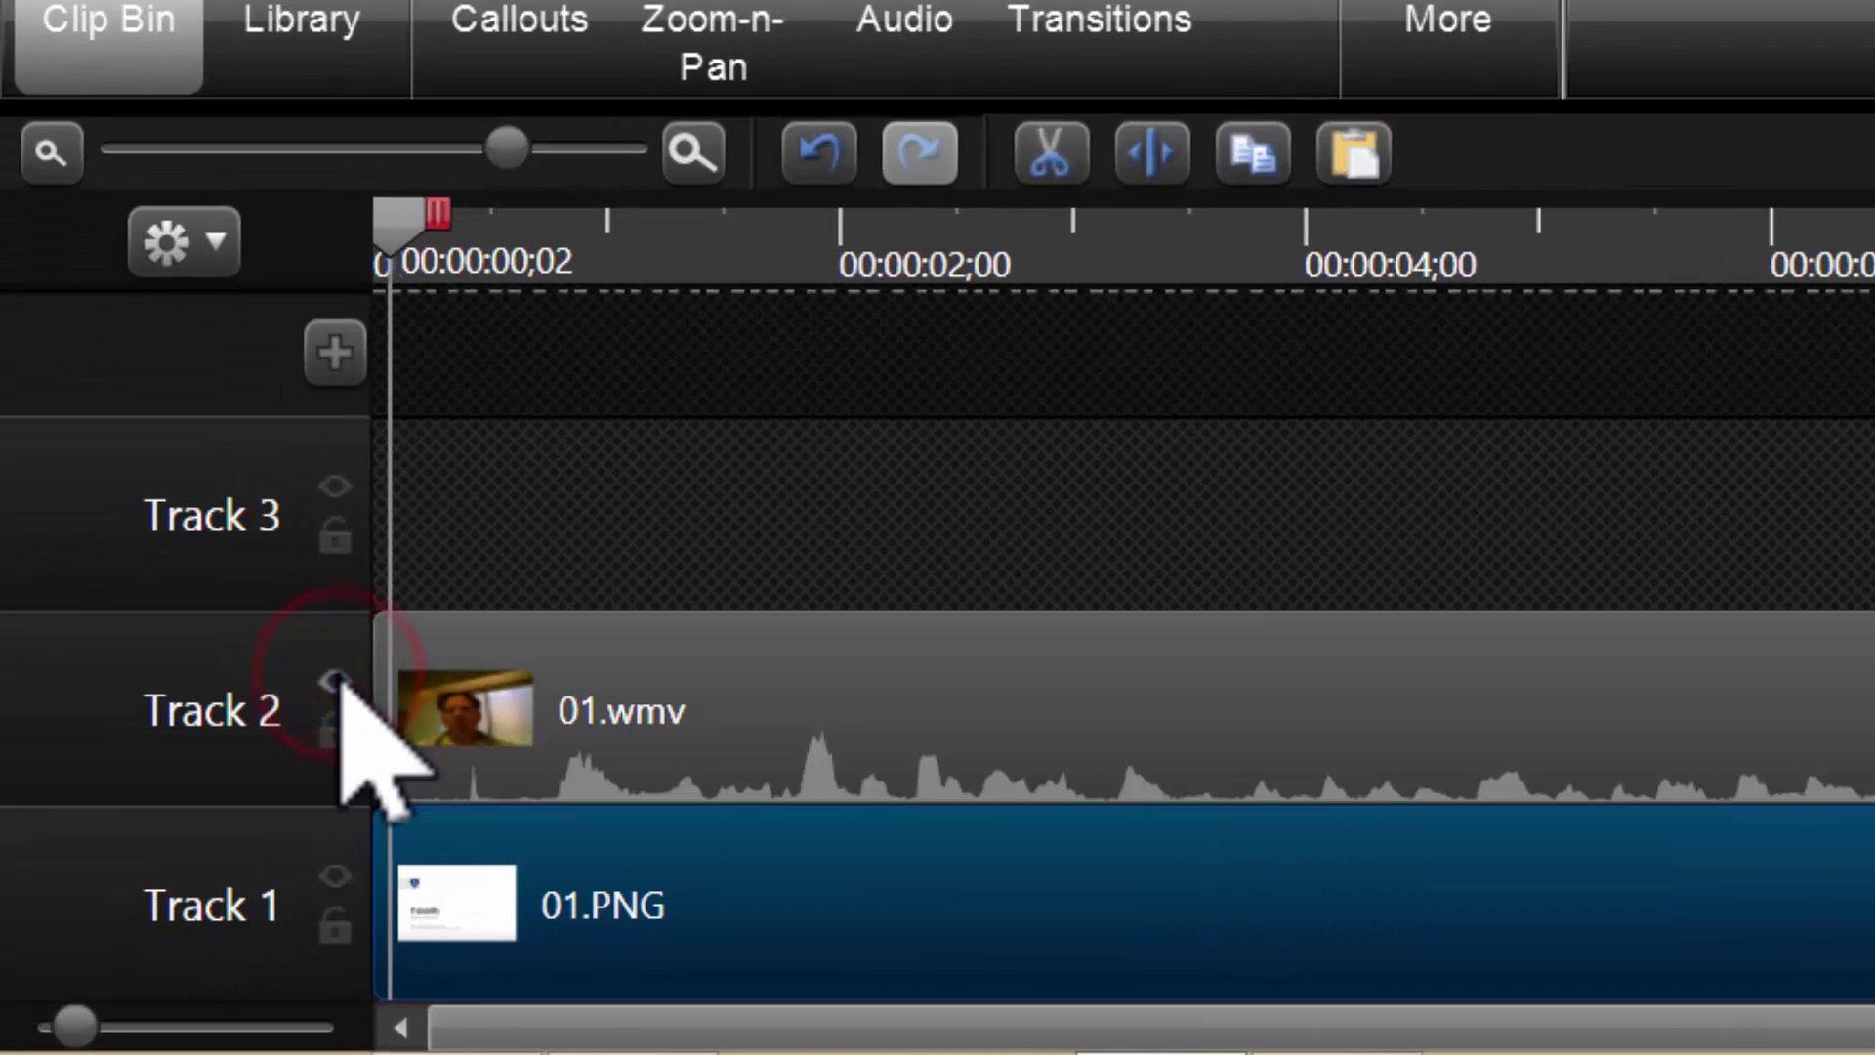
pyautogui.click(337, 681)
pyautogui.click(337, 682)
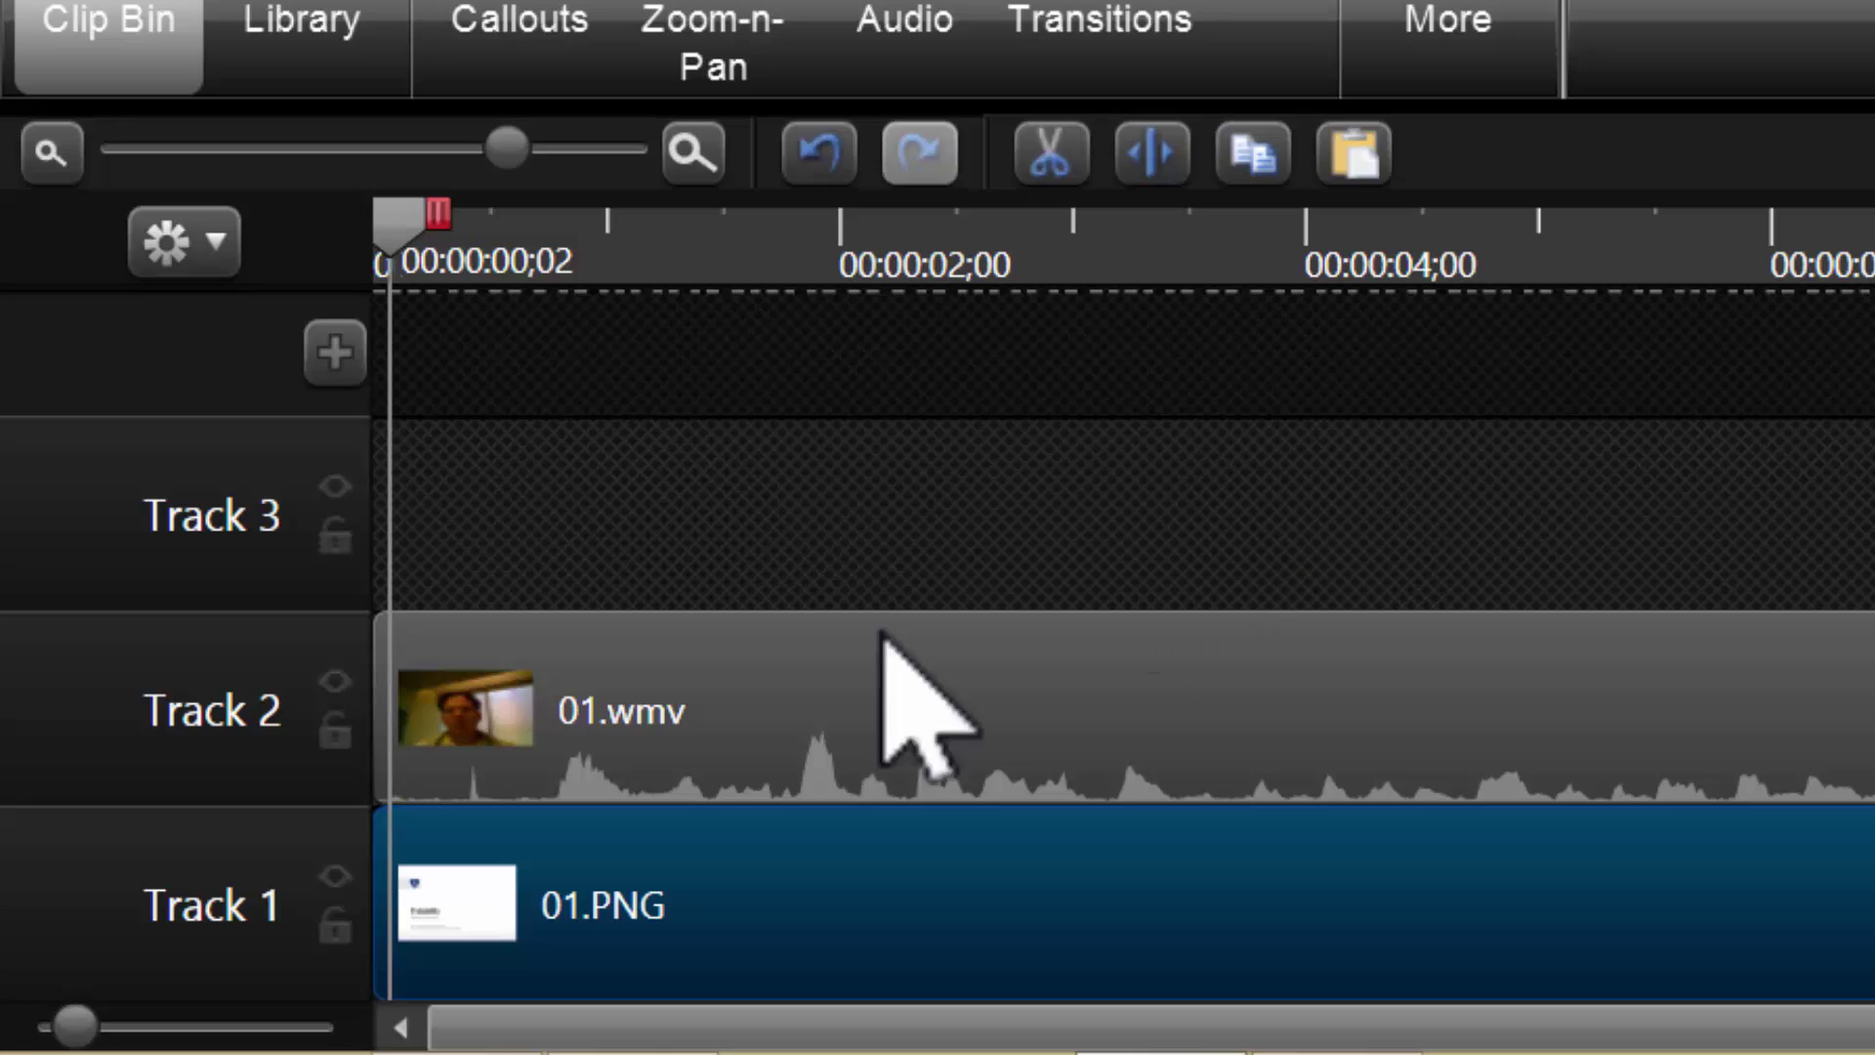
# Lock Track 2 against edits, then unlock it again.
pyautogui.moveTo(728, 743); pyautogui.dragTo(343, 767)
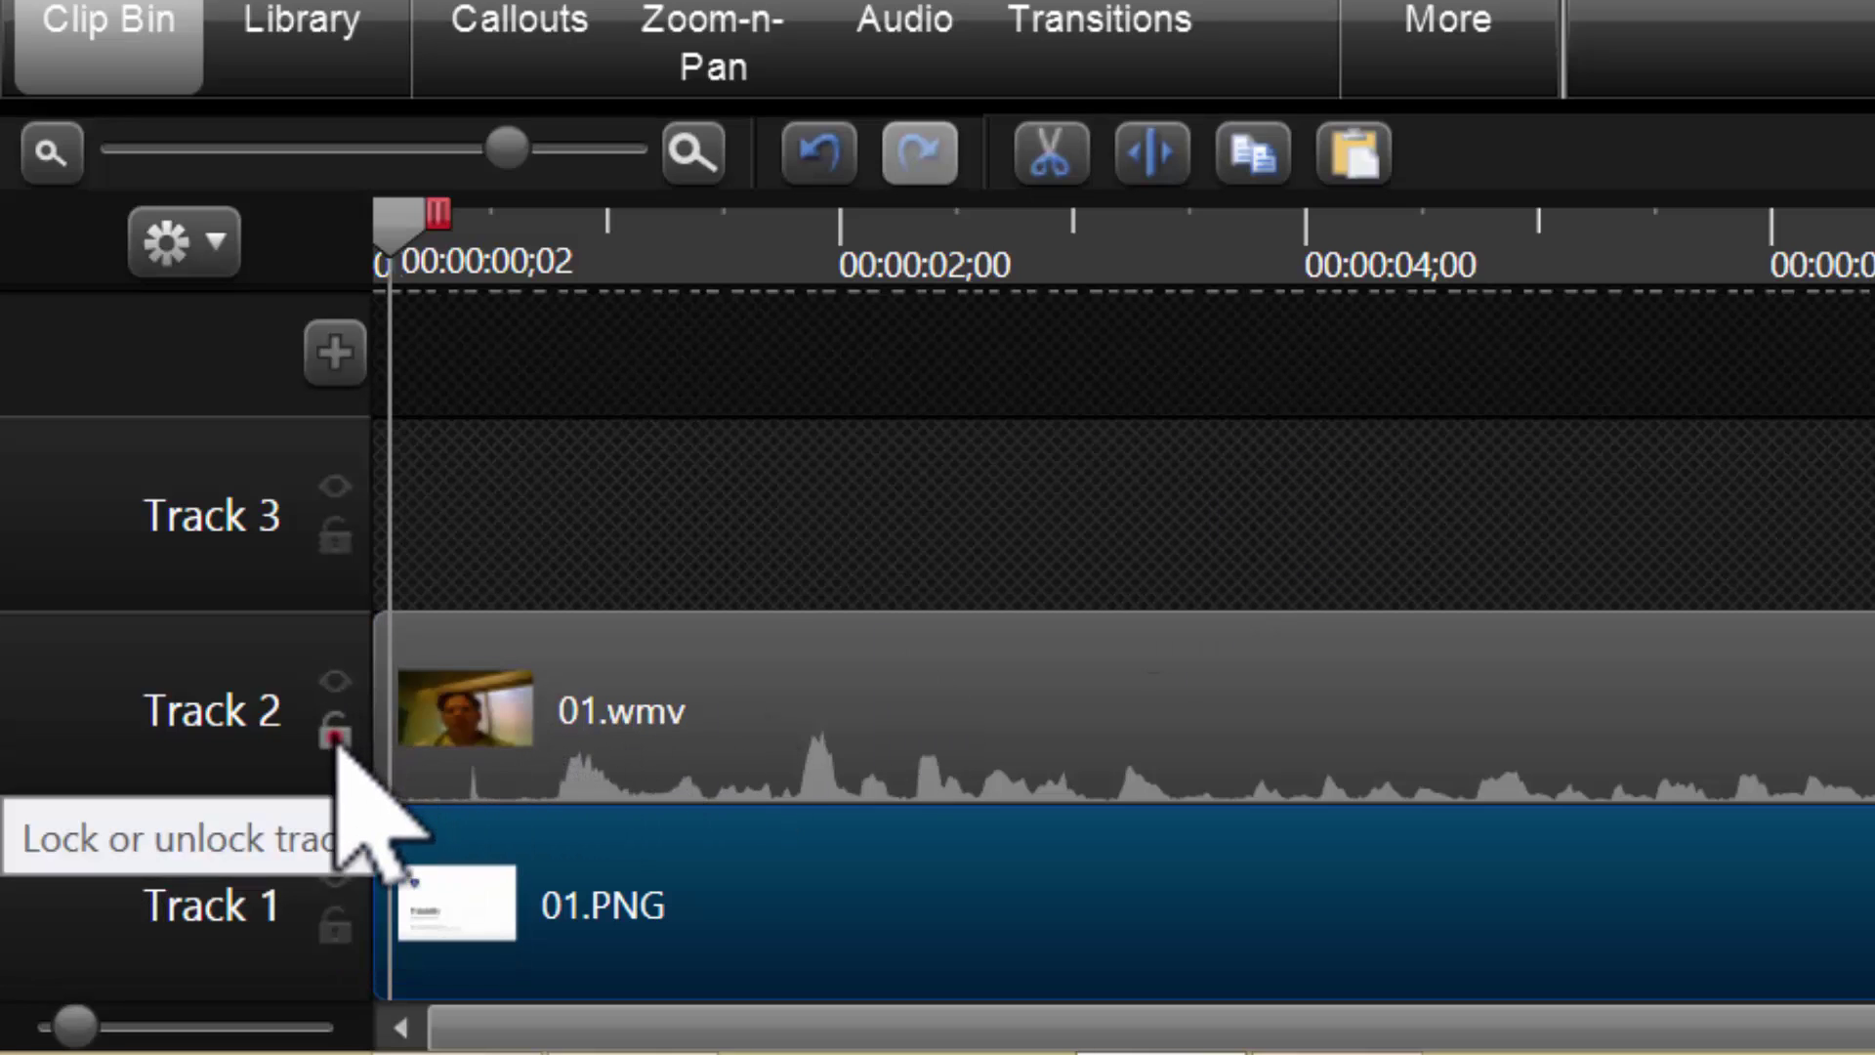
pyautogui.click(335, 733)
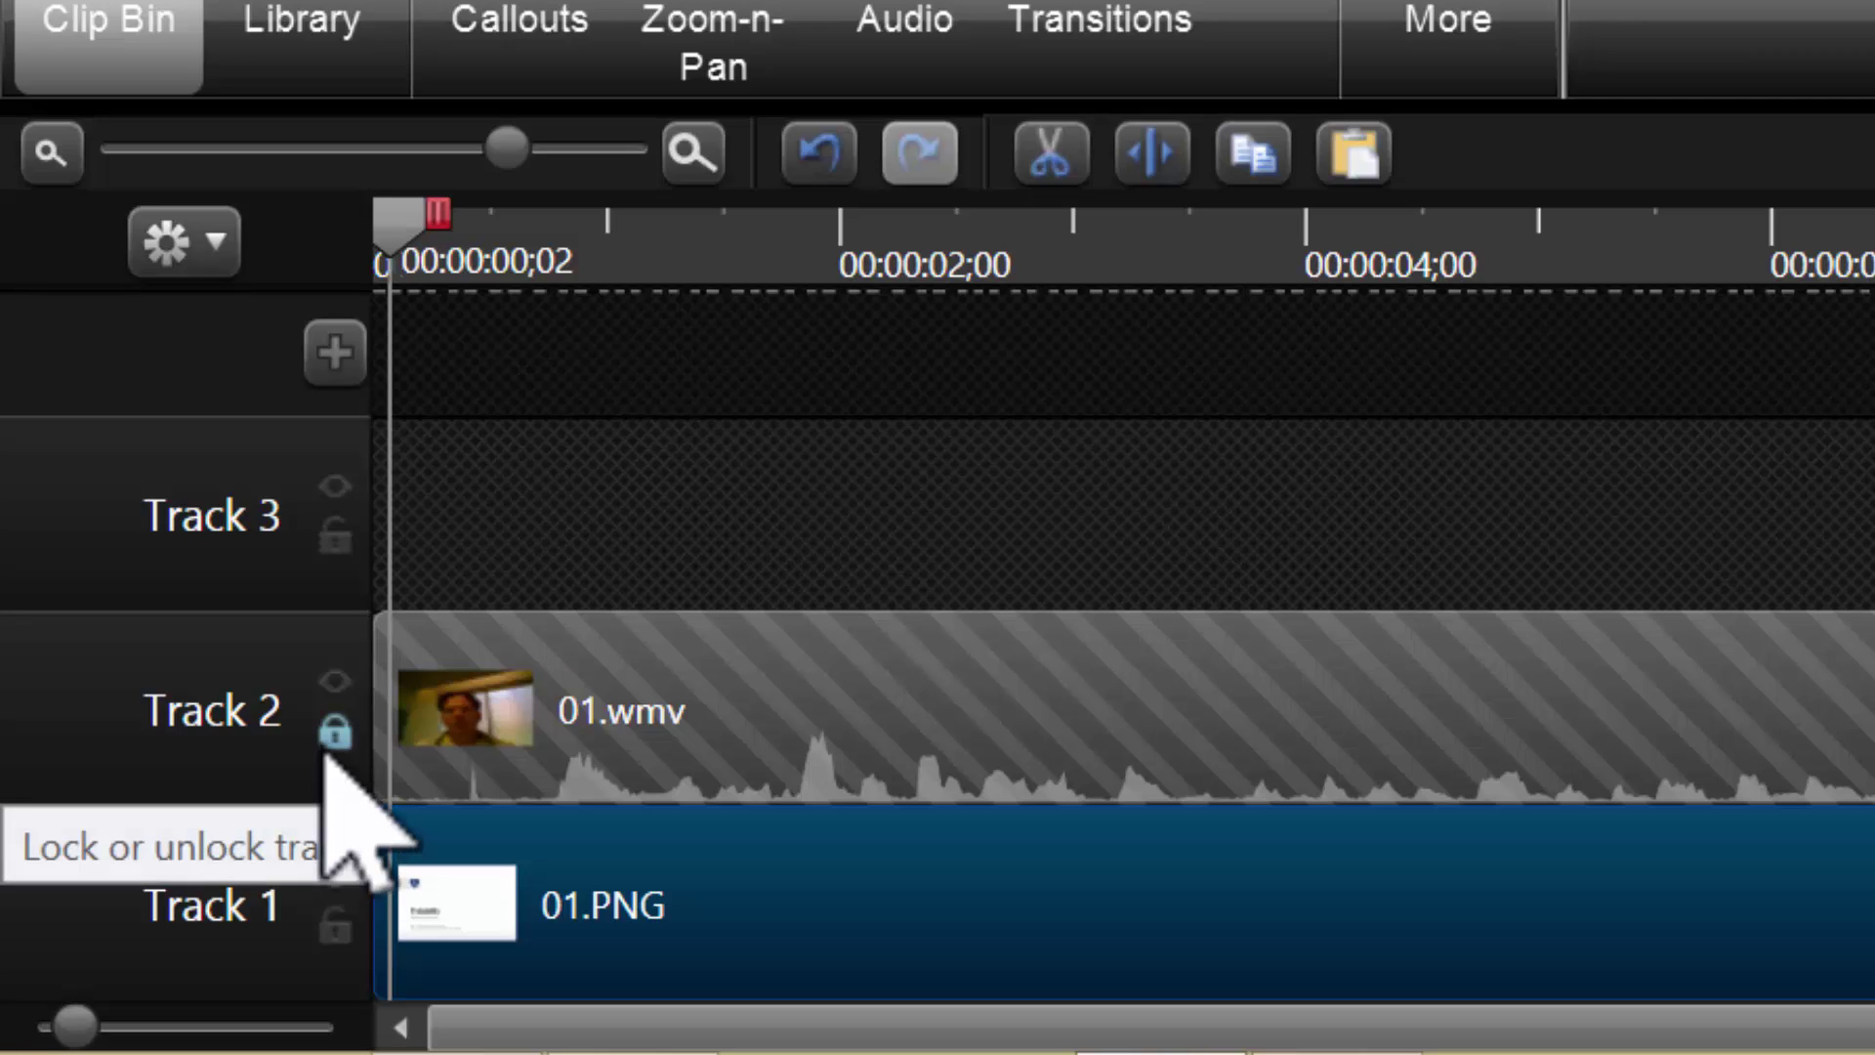
pyautogui.click(334, 734)
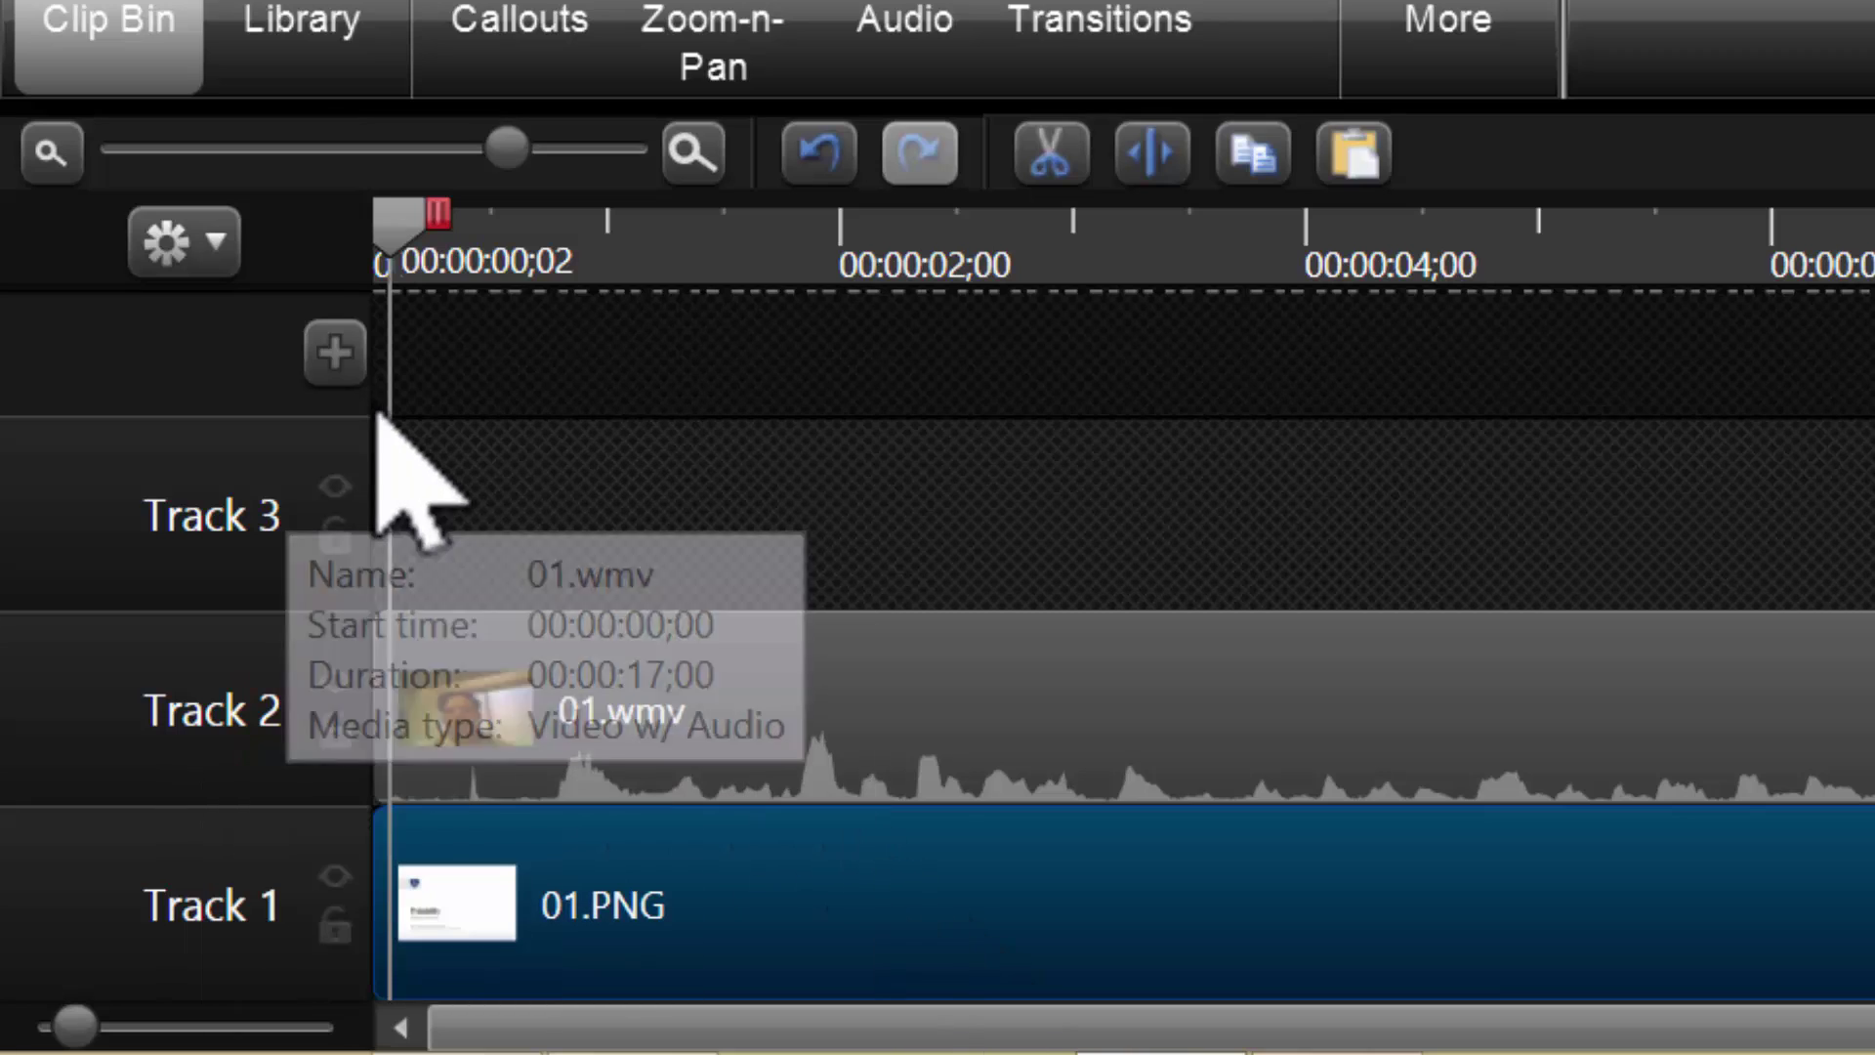
# Preview from about 00:00:01;10, then mark a time range from 00:00:00;22 to 00:00:02;00.
pyautogui.moveTo(408, 246); pyautogui.dragTo(799, 333)
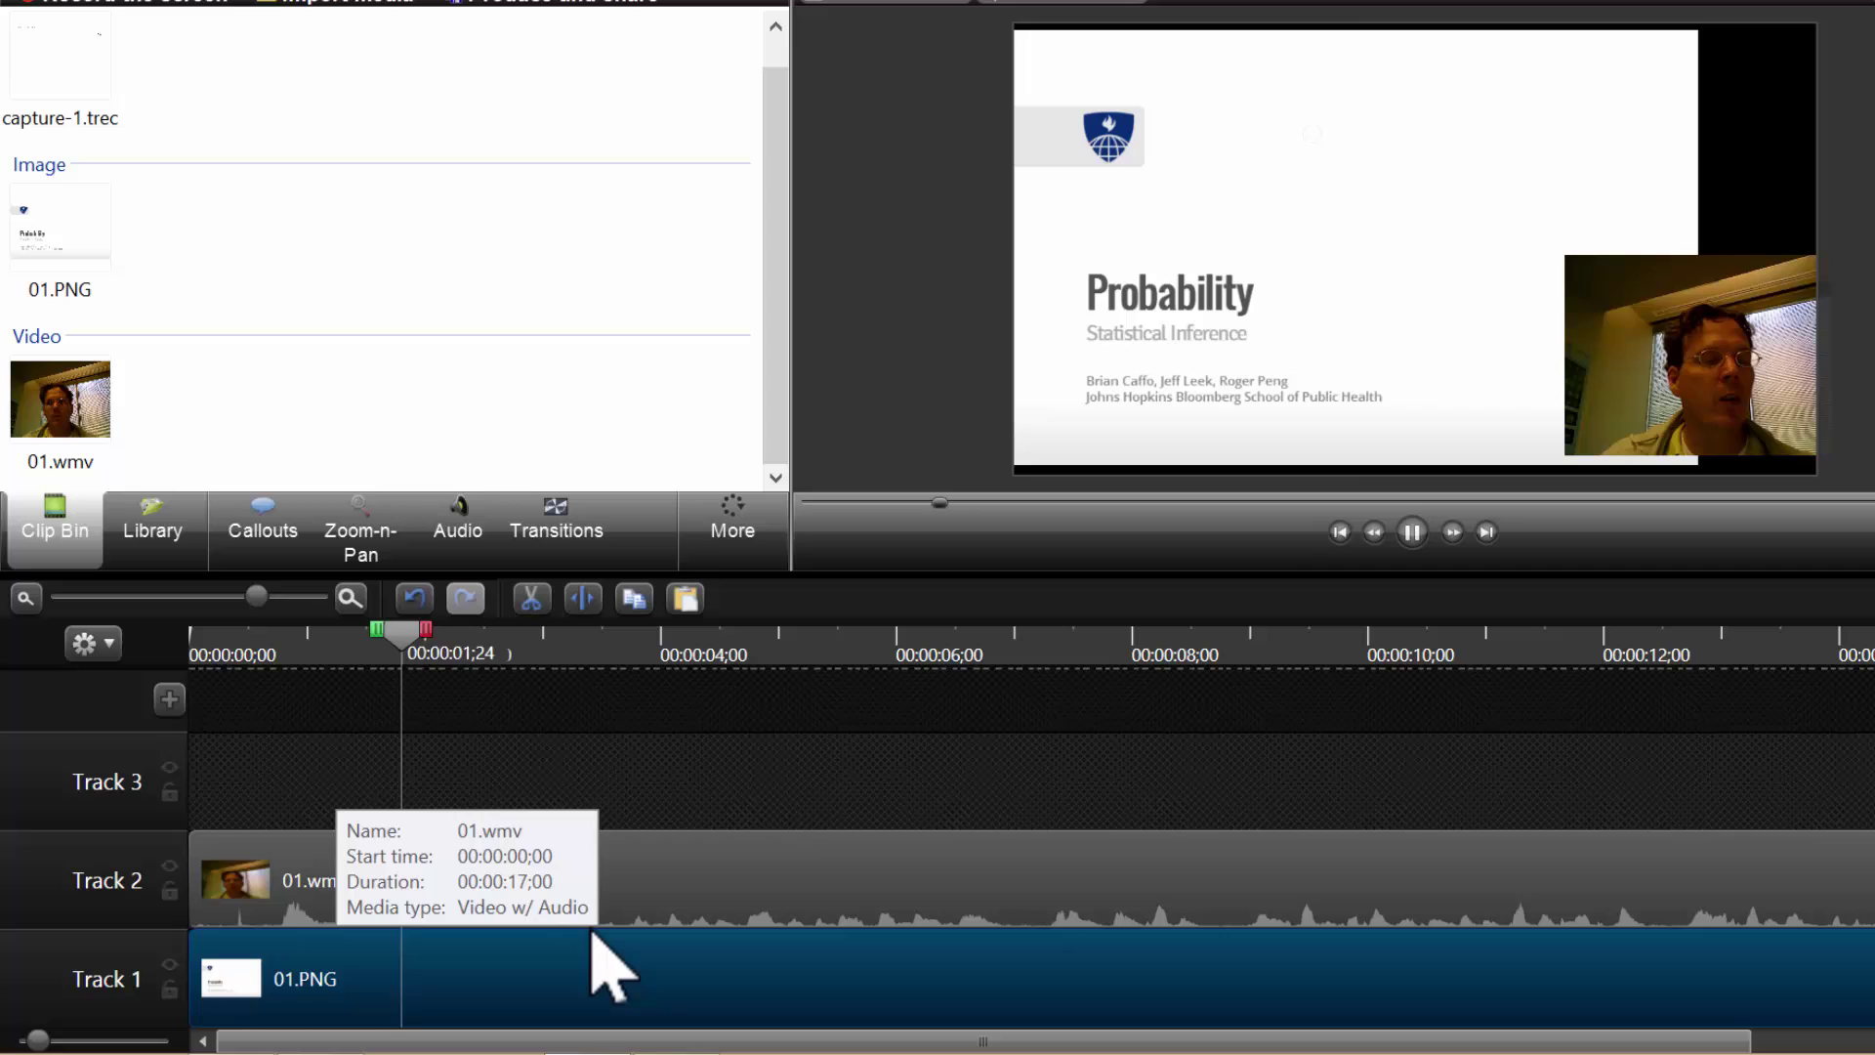
pyautogui.press('space')
pyautogui.press('space')
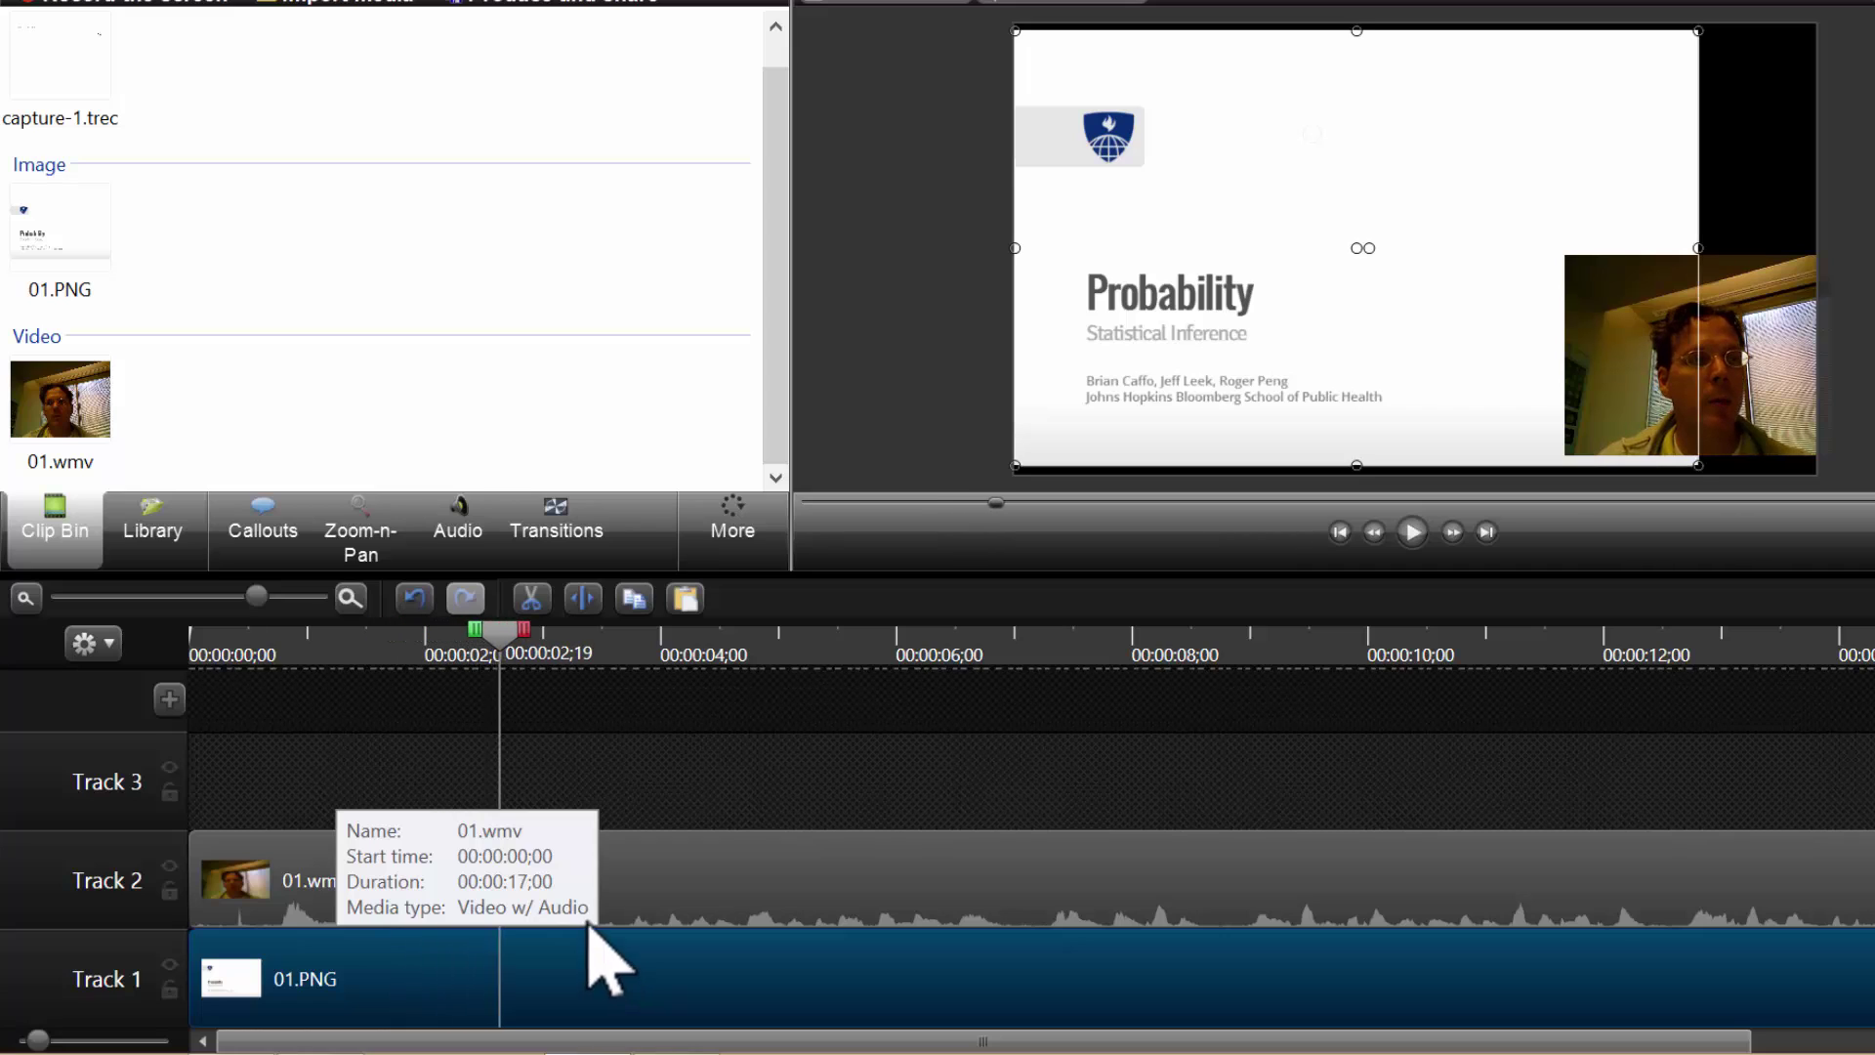
pyautogui.moveTo(504, 647); pyautogui.dragTo(355, 664)
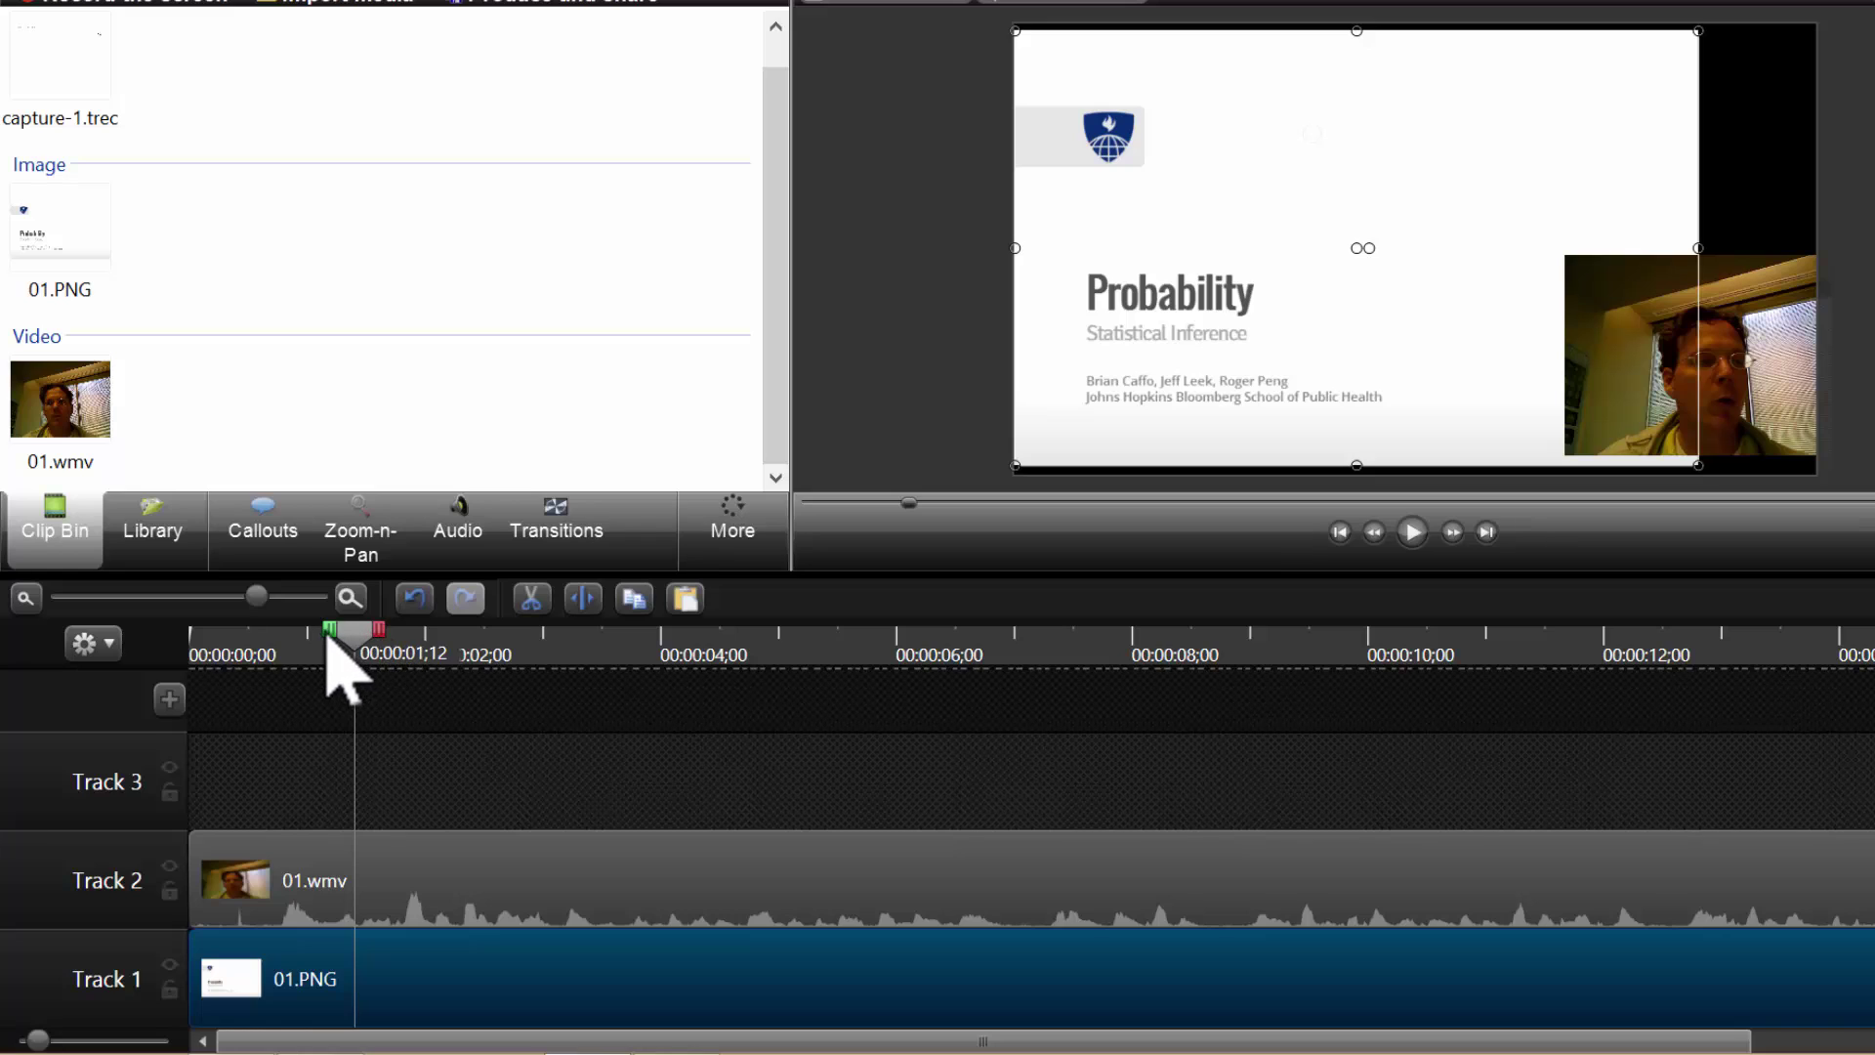
pyautogui.moveTo(328, 636); pyautogui.dragTo(276, 664)
pyautogui.moveTo(381, 630); pyautogui.dragTo(452, 637)
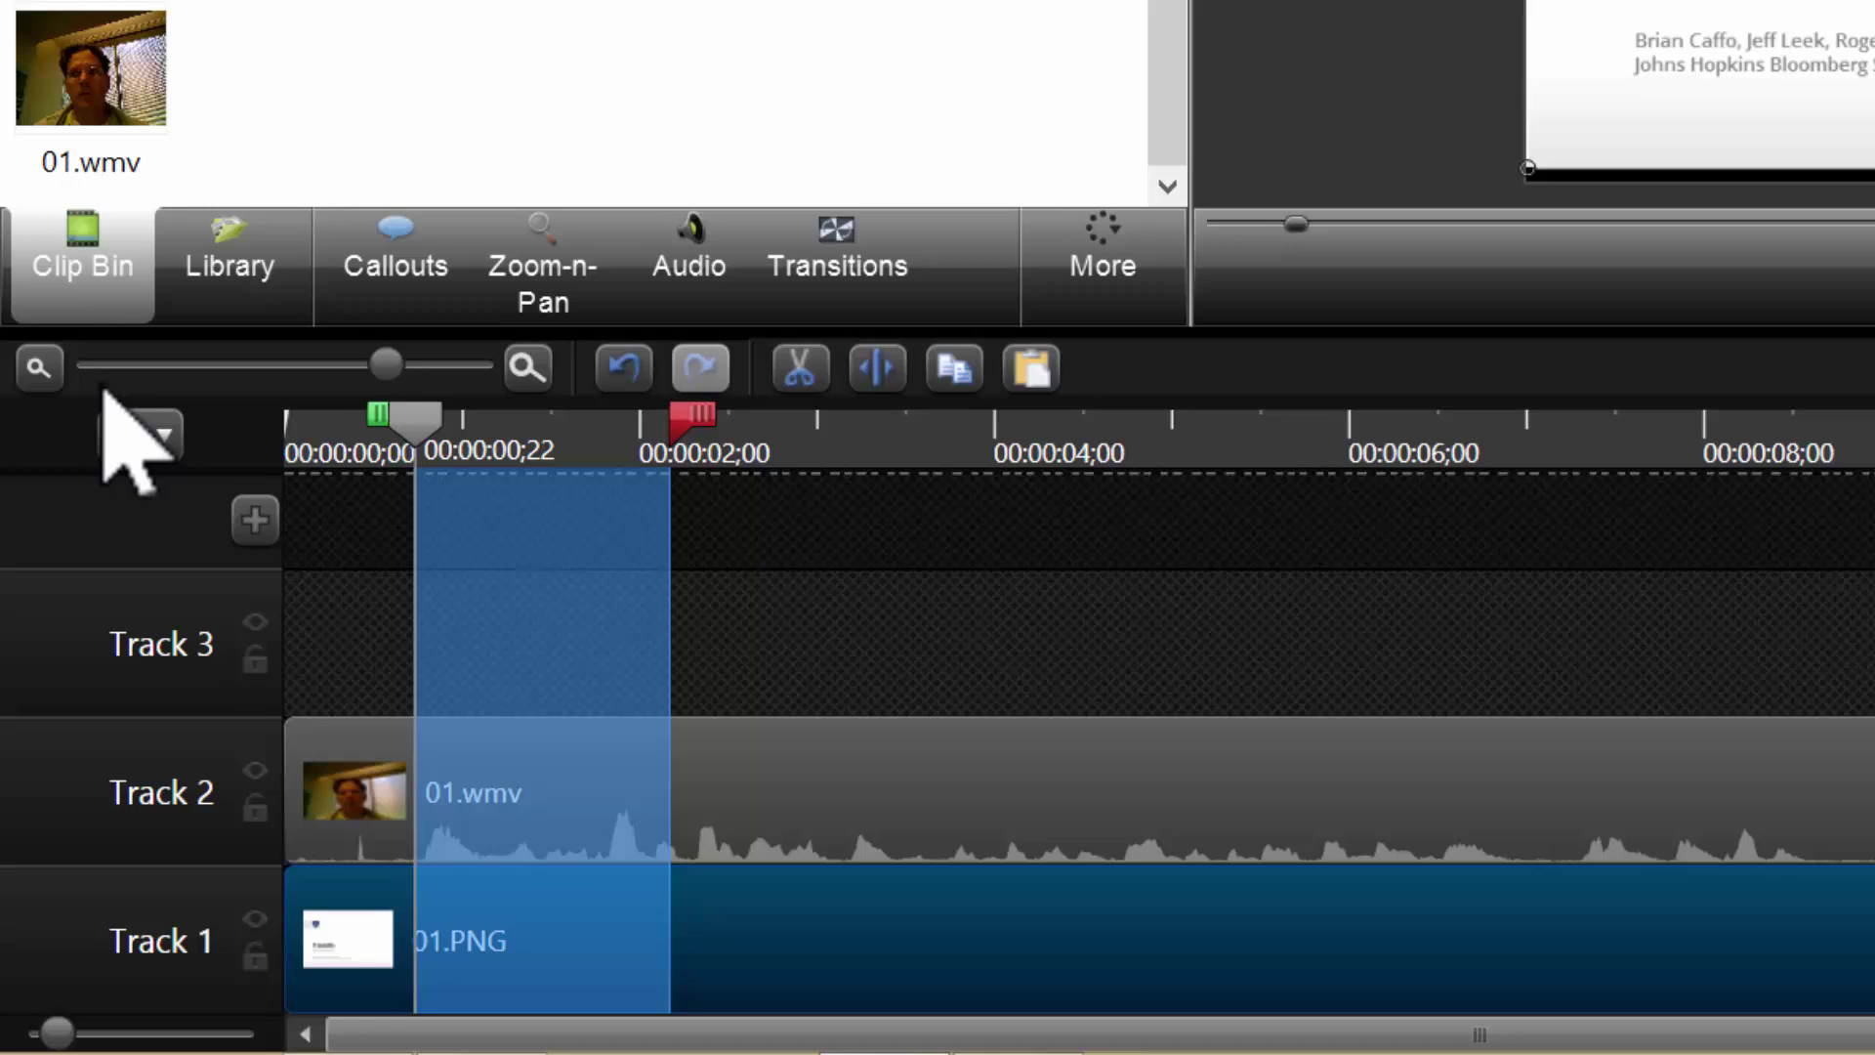
# Adjust the timeline zoom, make all tracks taller, and enlarge Track 2 further.
pyautogui.click(33, 600)
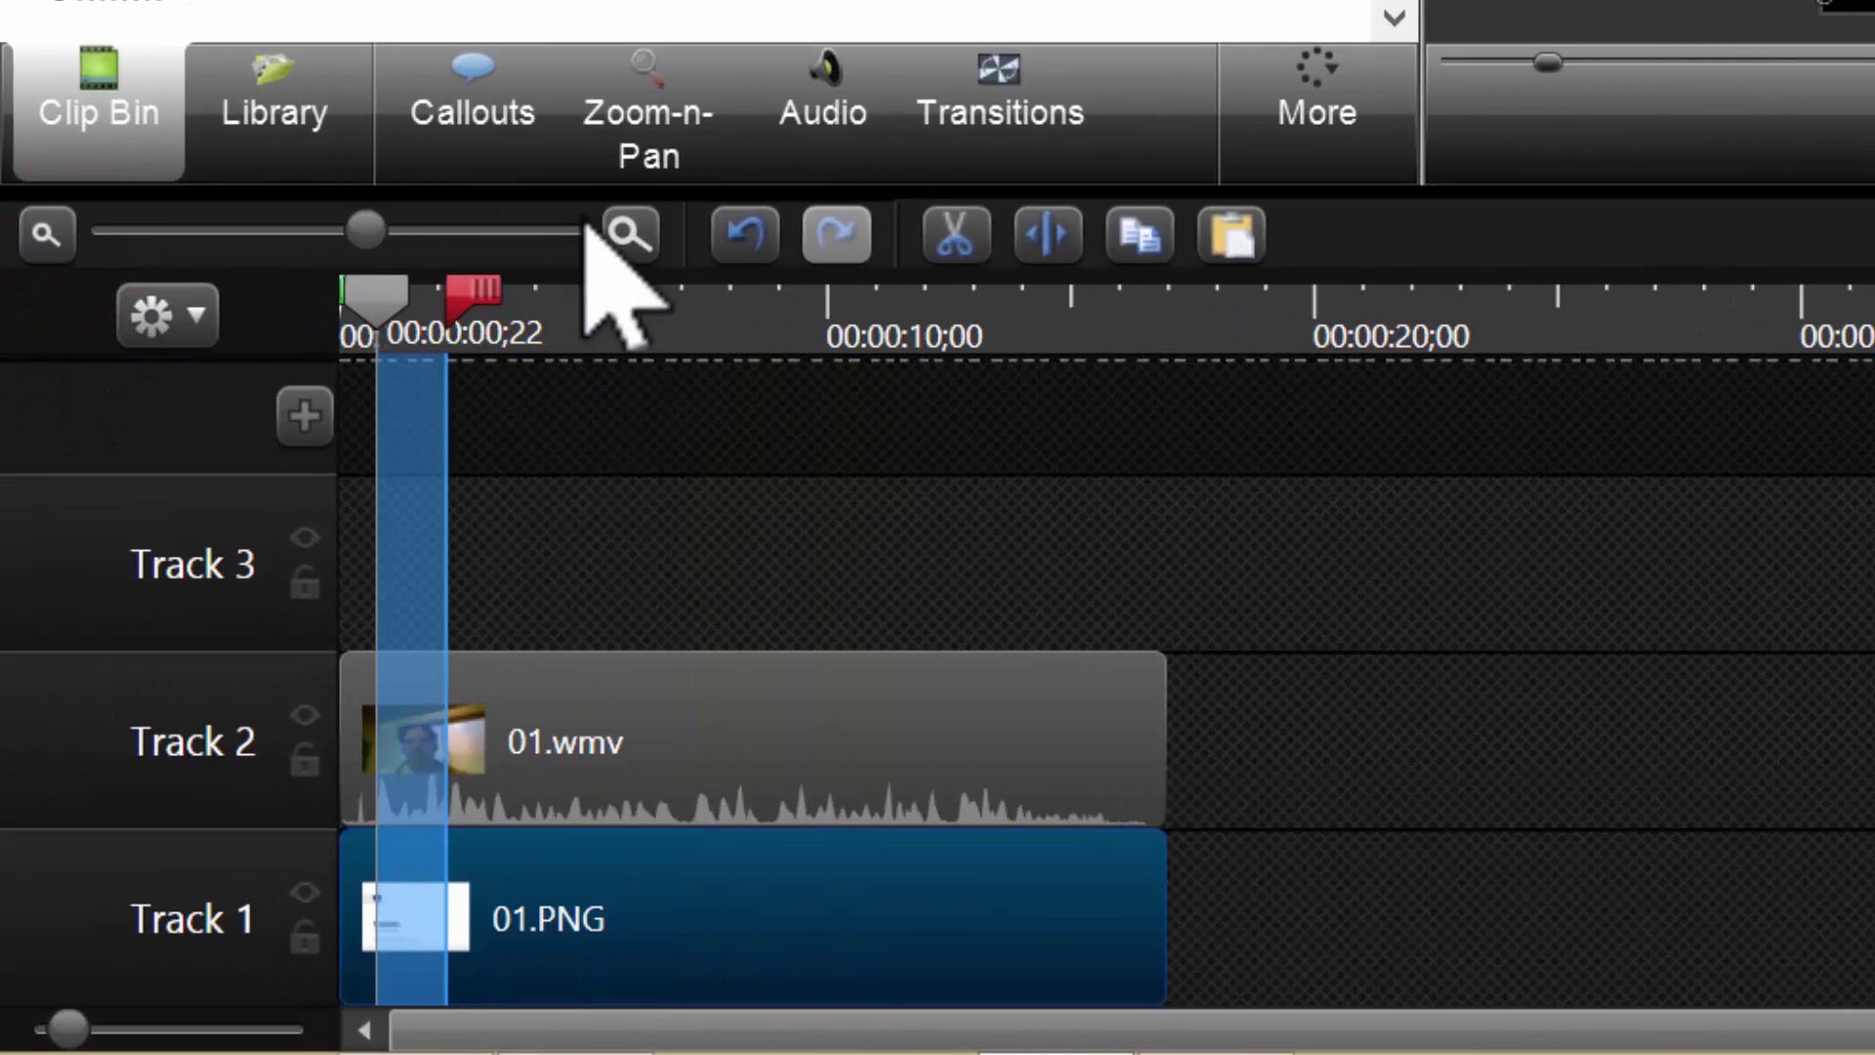
pyautogui.click(633, 232)
pyautogui.click(640, 231)
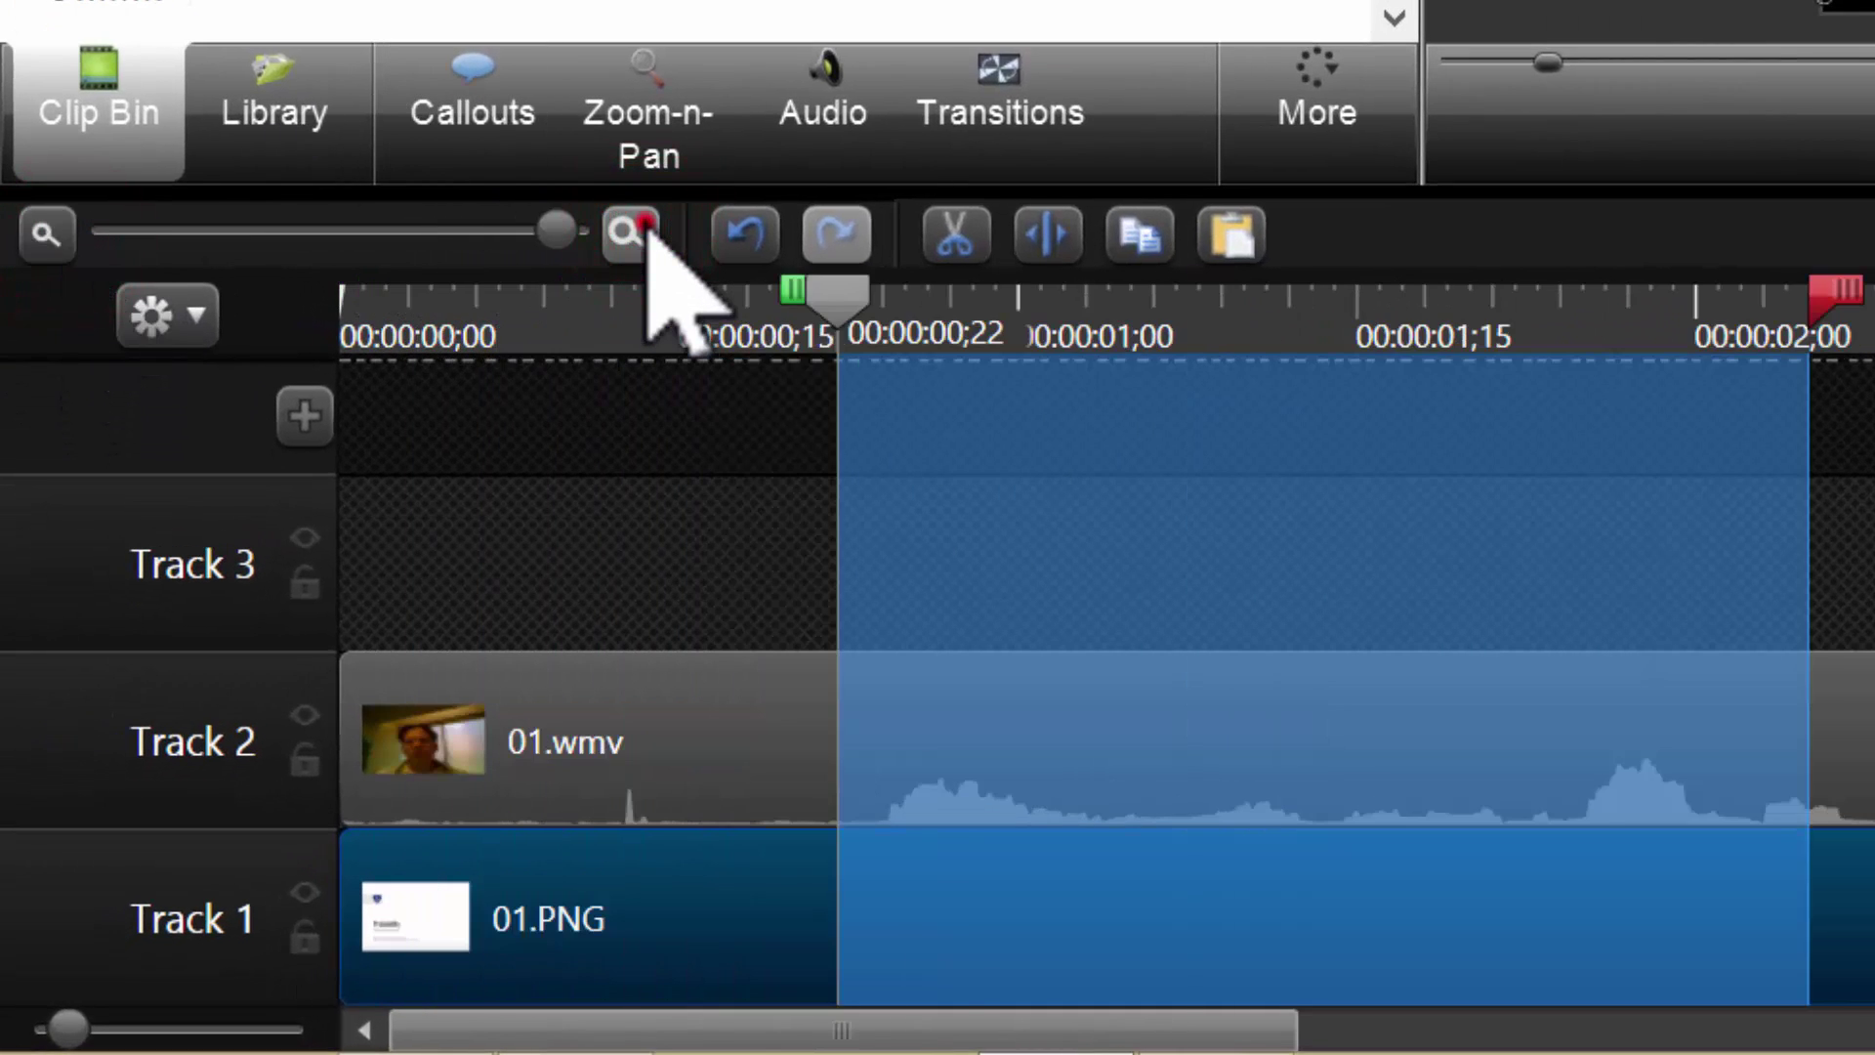
pyautogui.click(83, 252)
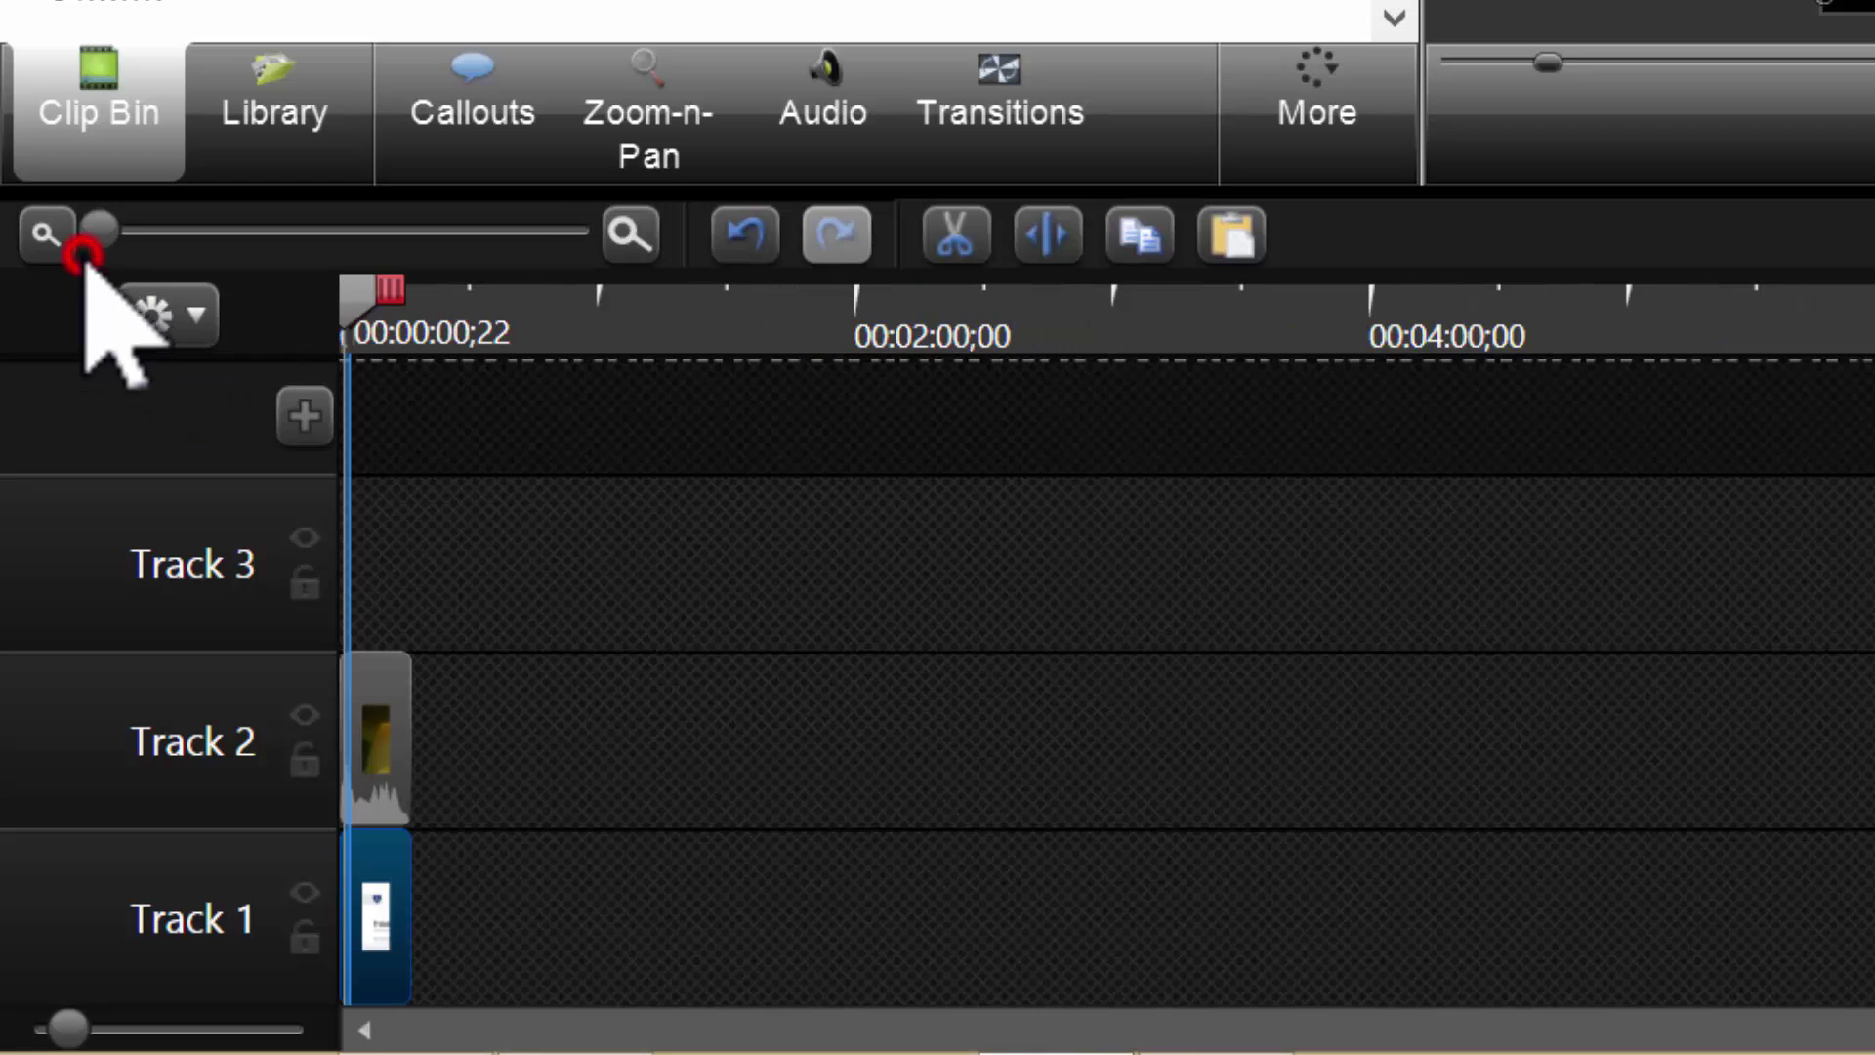
pyautogui.click(628, 231)
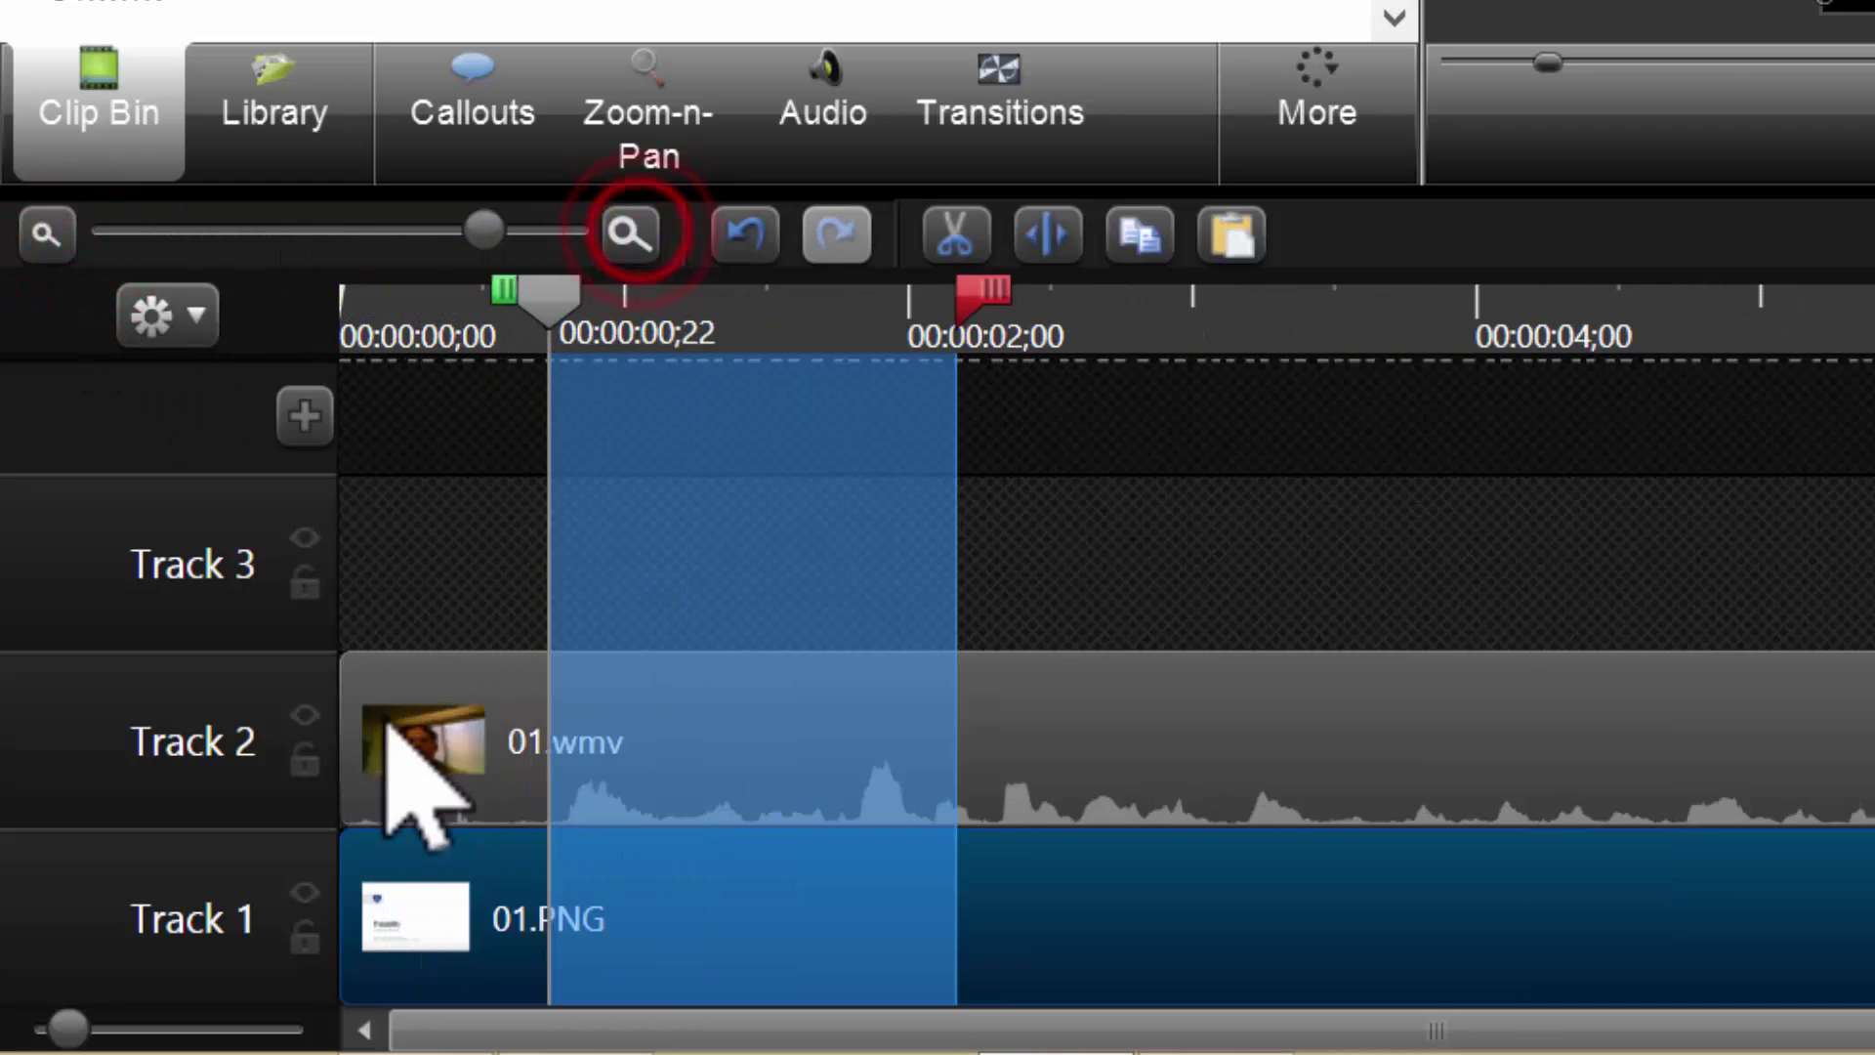
pyautogui.moveTo(64, 1034); pyautogui.dragTo(145, 1037)
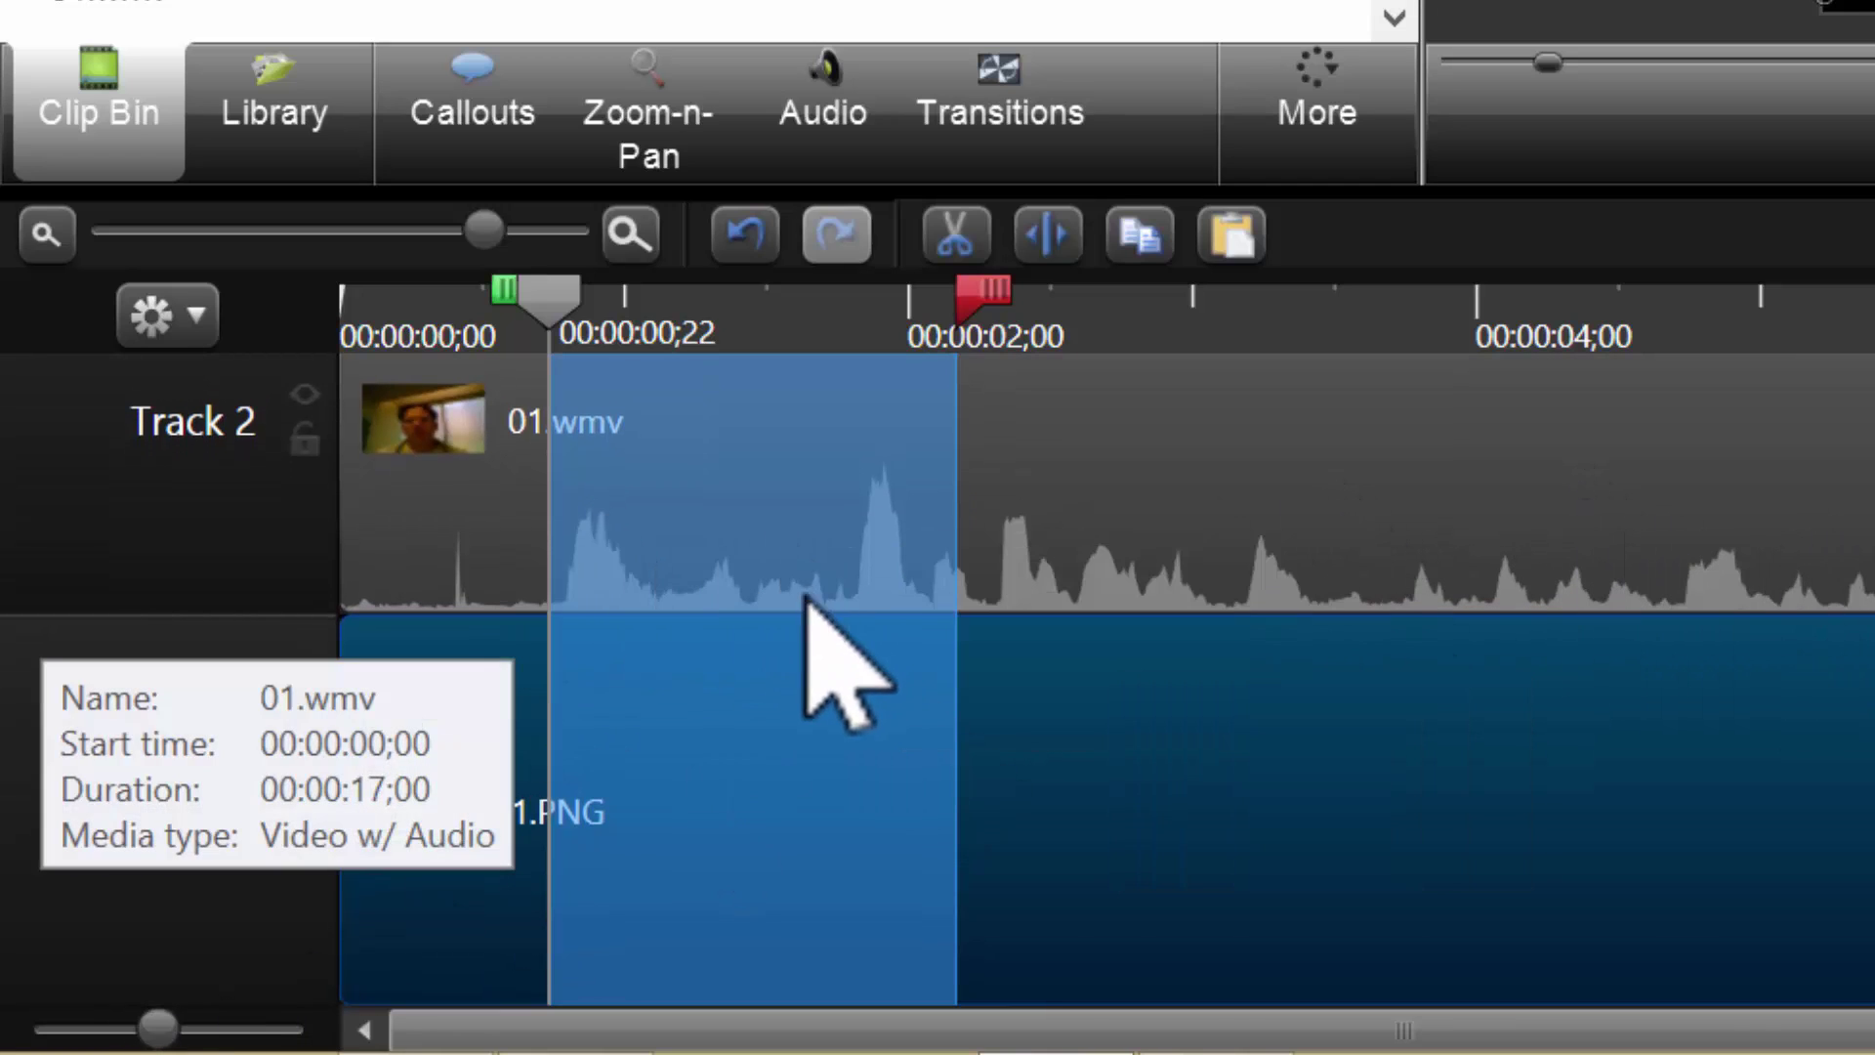
pyautogui.moveTo(209, 616)
pyautogui.mouseDown()
pyautogui.moveTo(230, 795)
pyautogui.moveTo(214, 762)
pyautogui.moveTo(238, 788)
pyautogui.mouseUp()
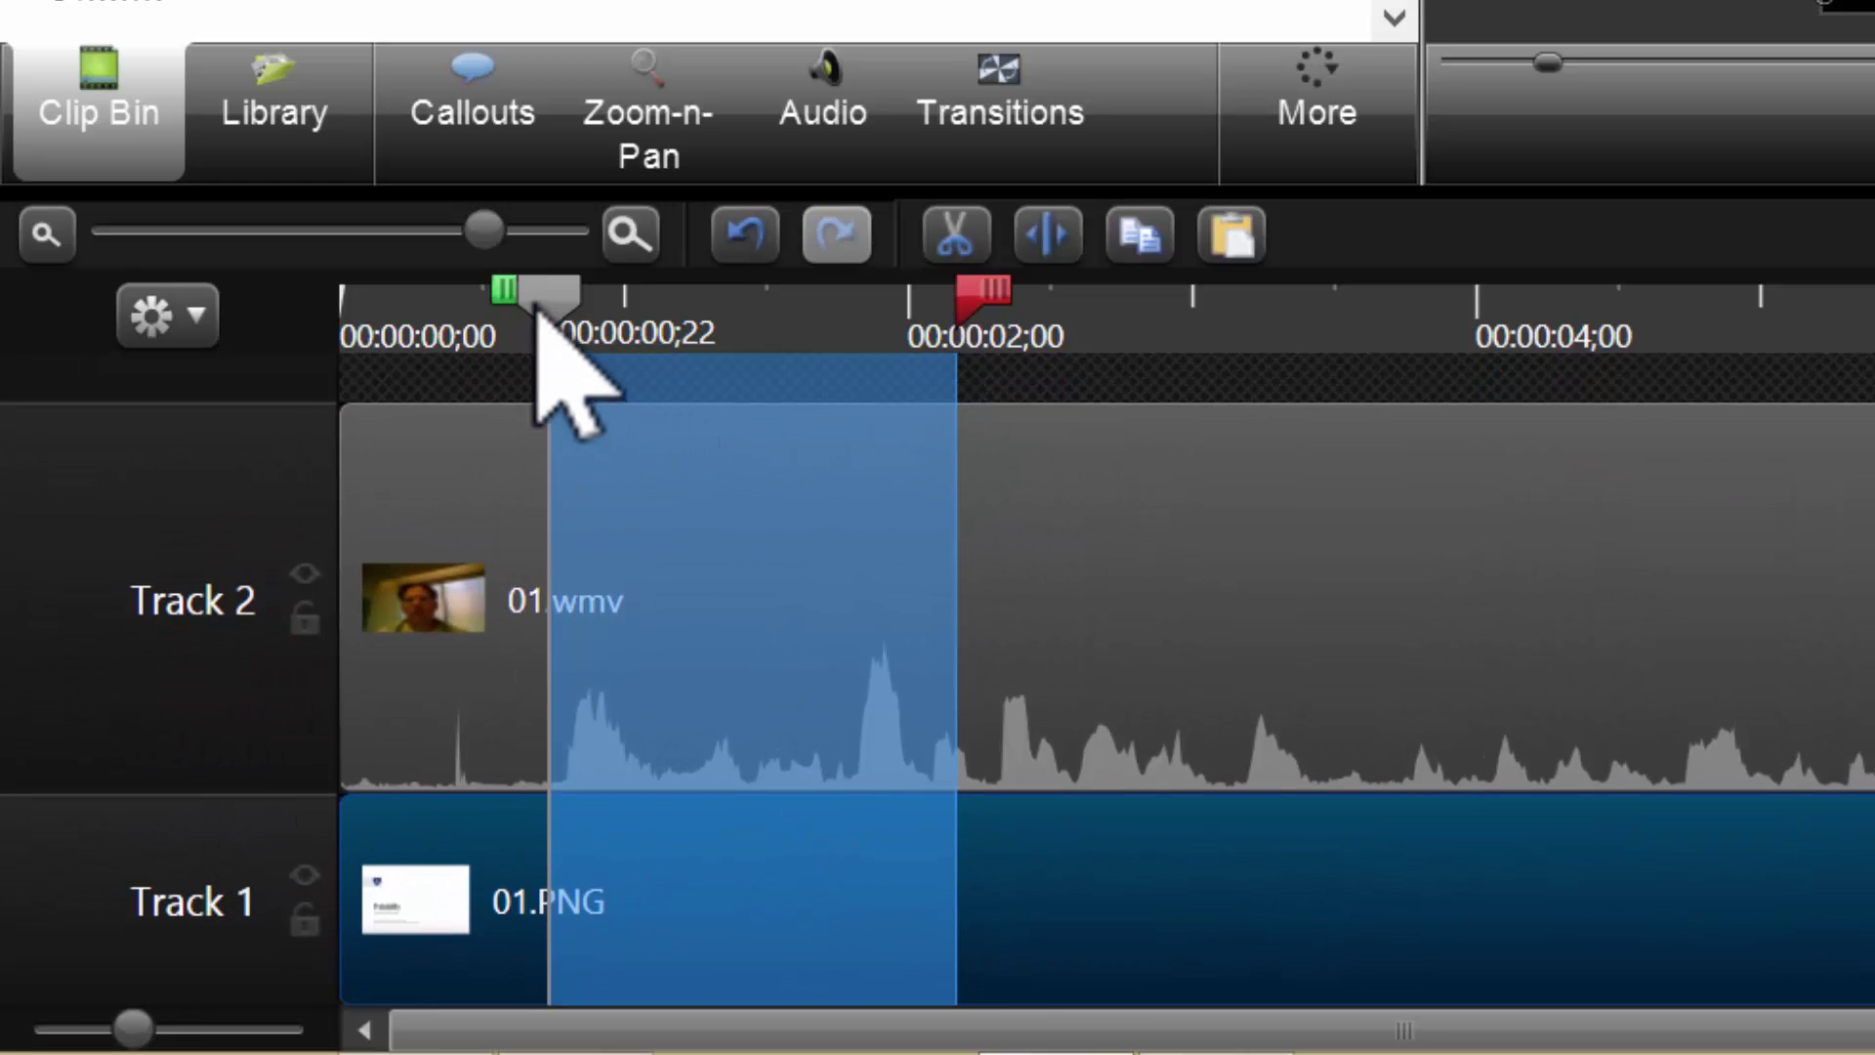
pyautogui.moveTo(504, 291); pyautogui.dragTo(395, 376)
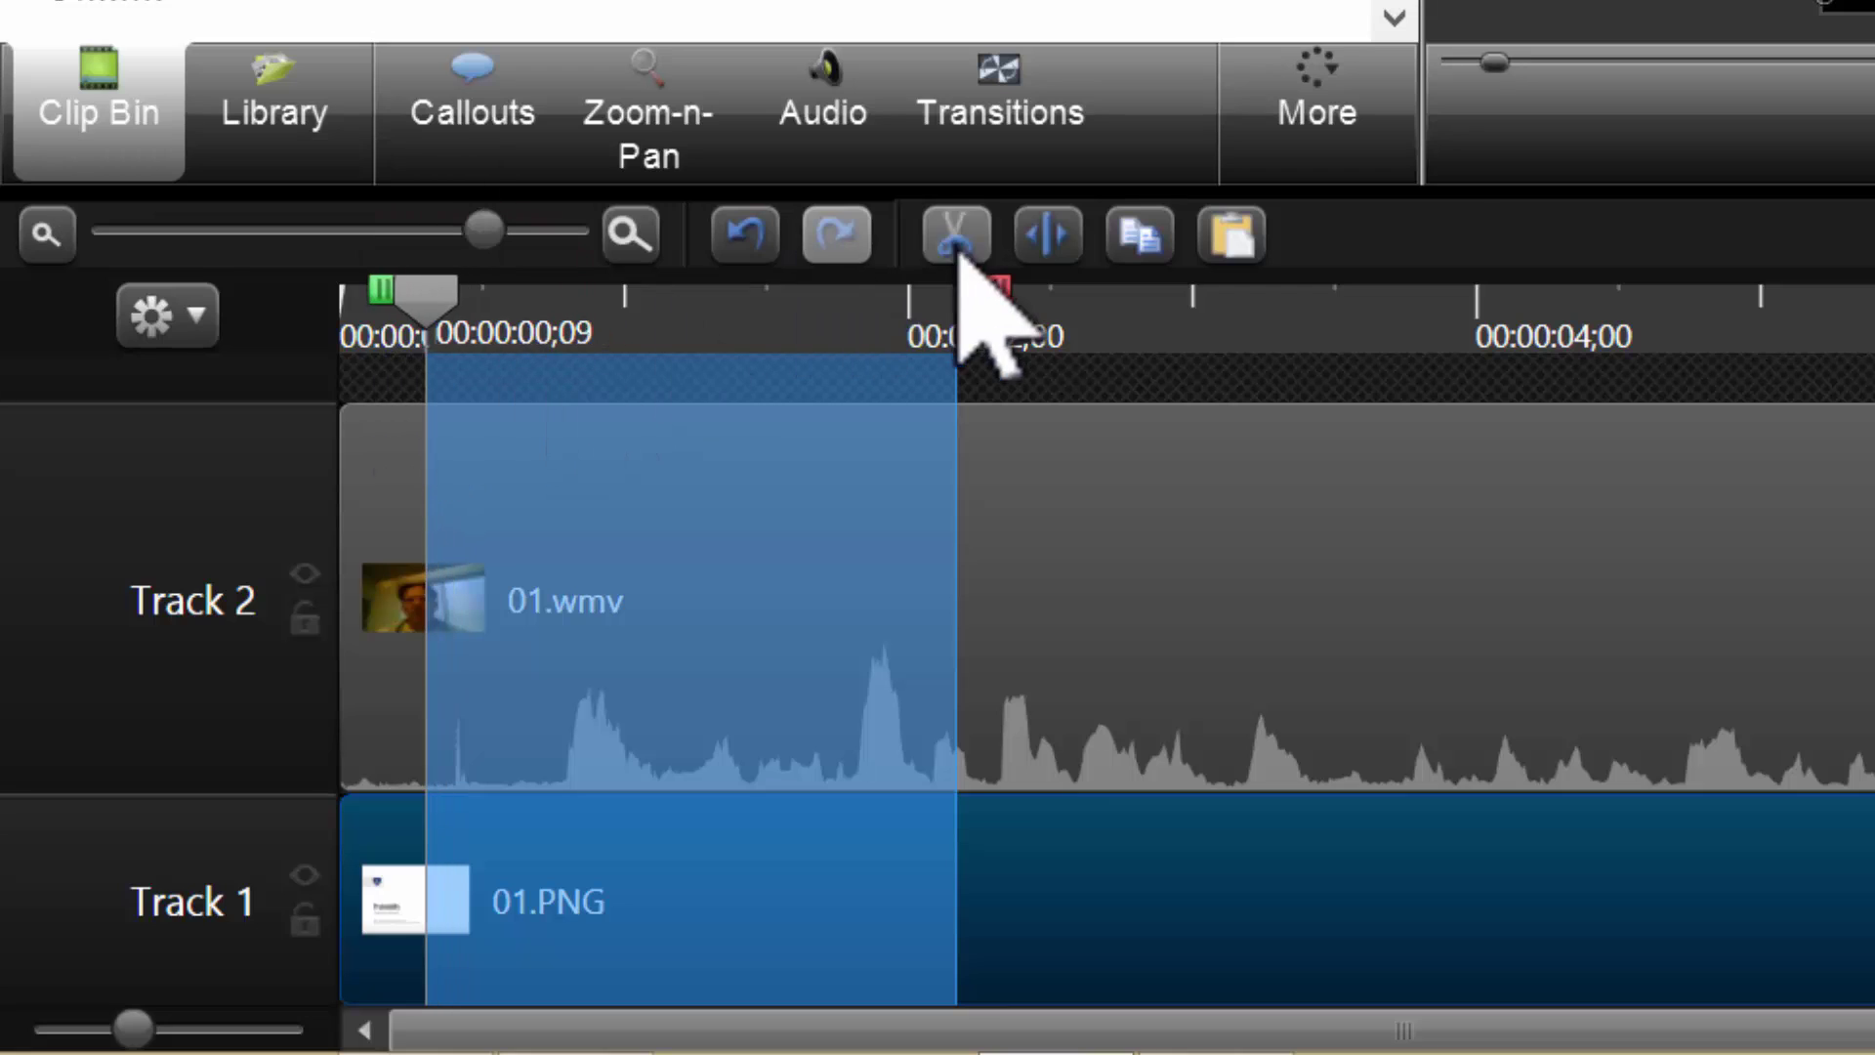
pyautogui.moveTo(967, 293); pyautogui.dragTo(532, 473)
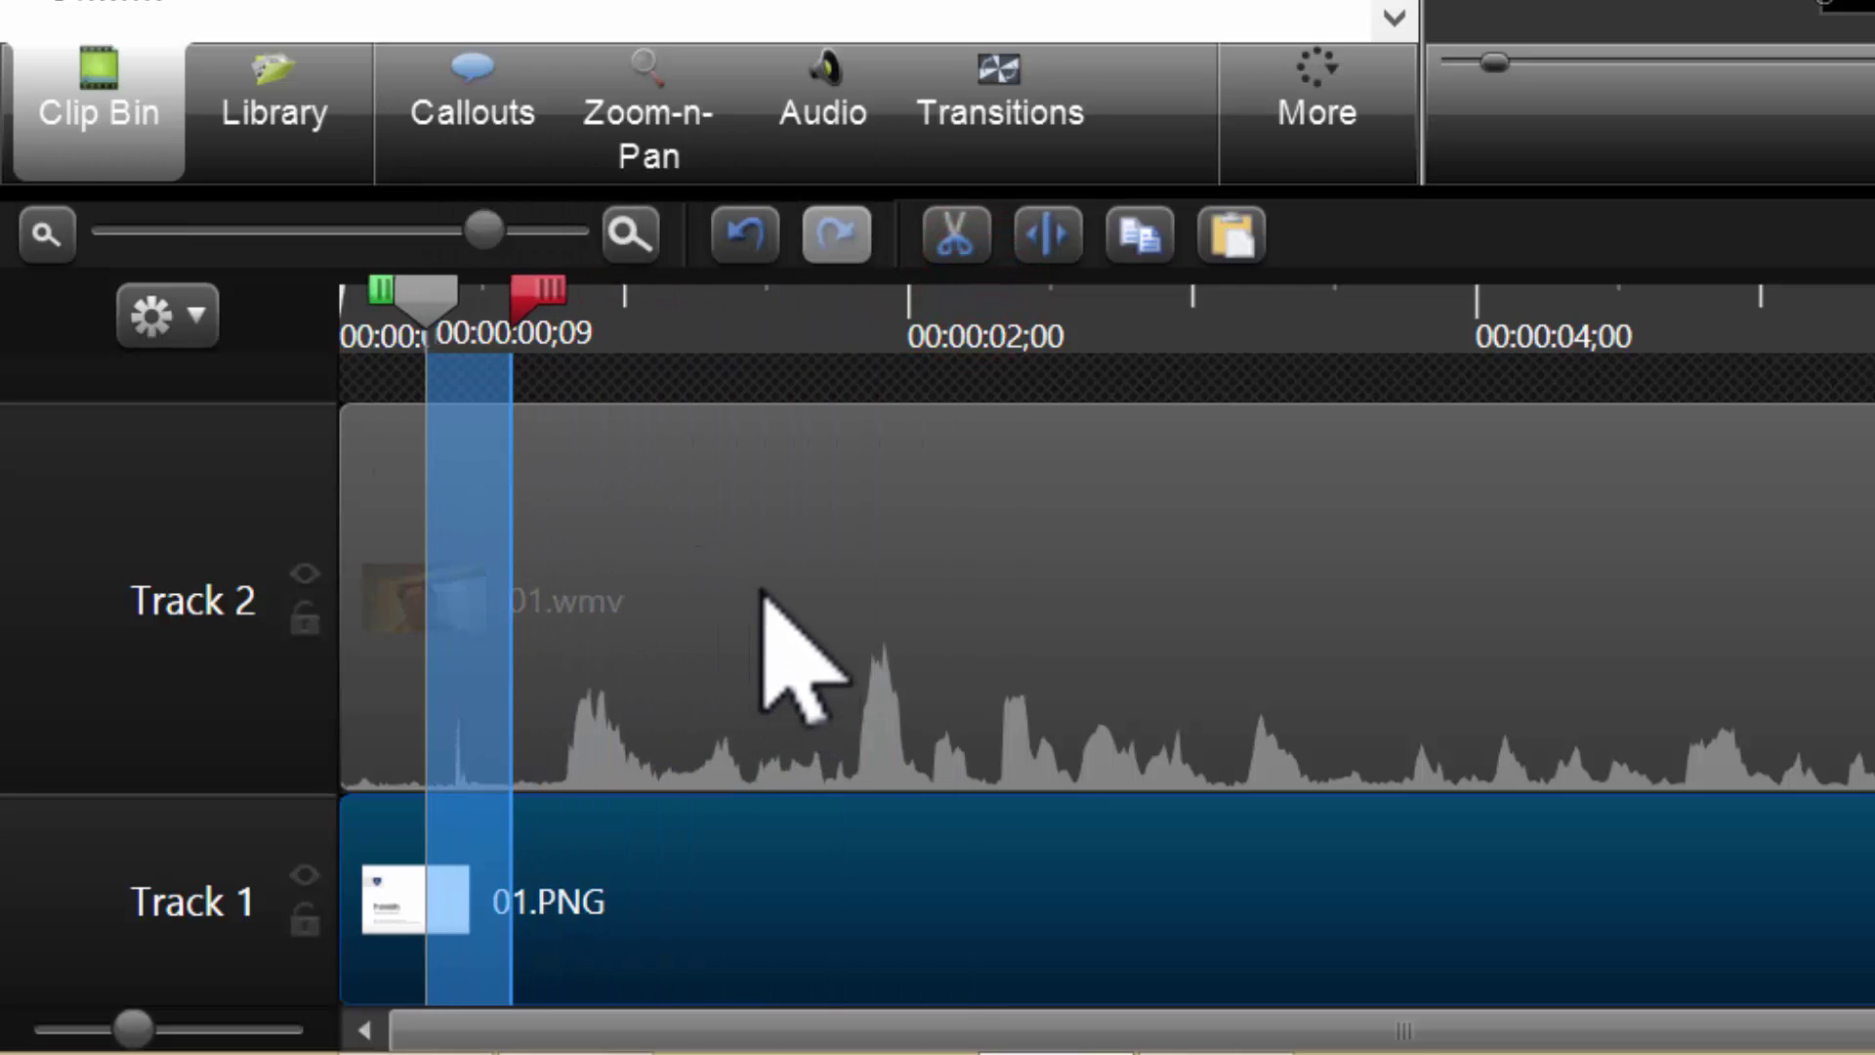
pyautogui.click(424, 310)
pyautogui.click(657, 544)
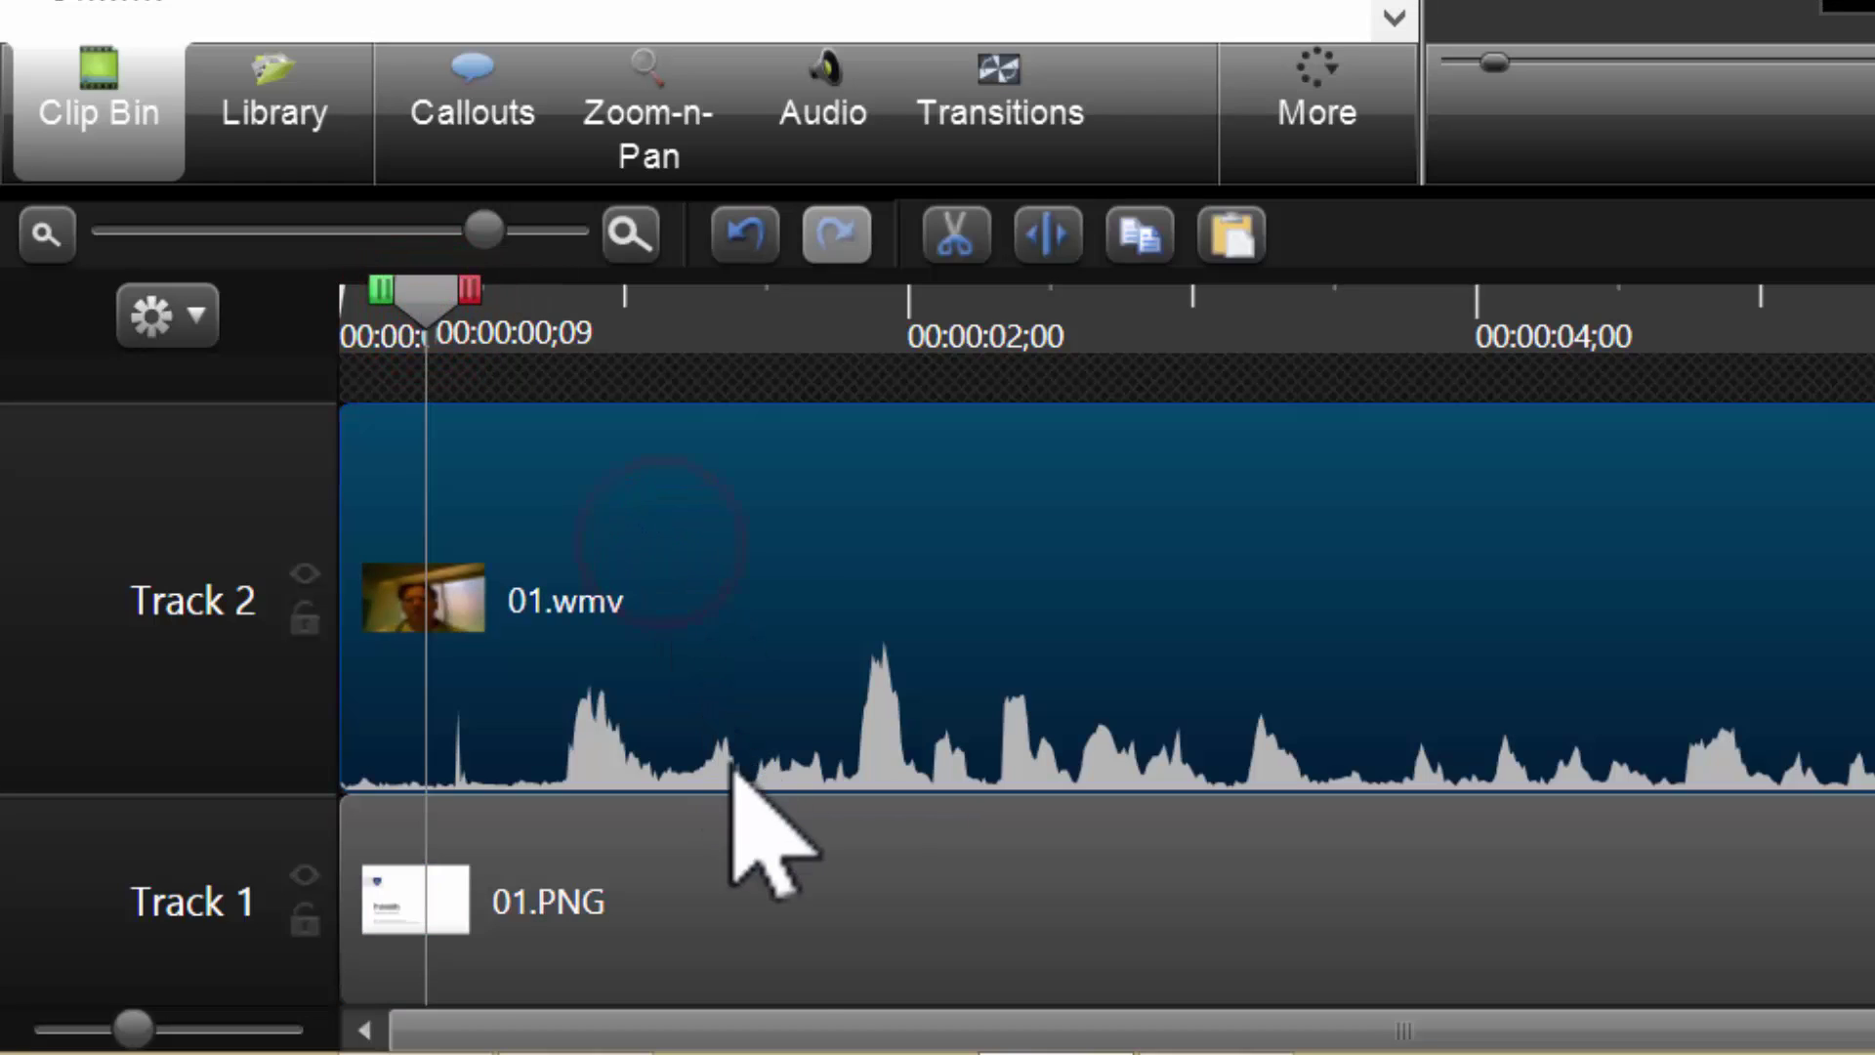
pyautogui.keyDown('ctrl'); pyautogui.click(769, 874); pyautogui.keyUp('ctrl')
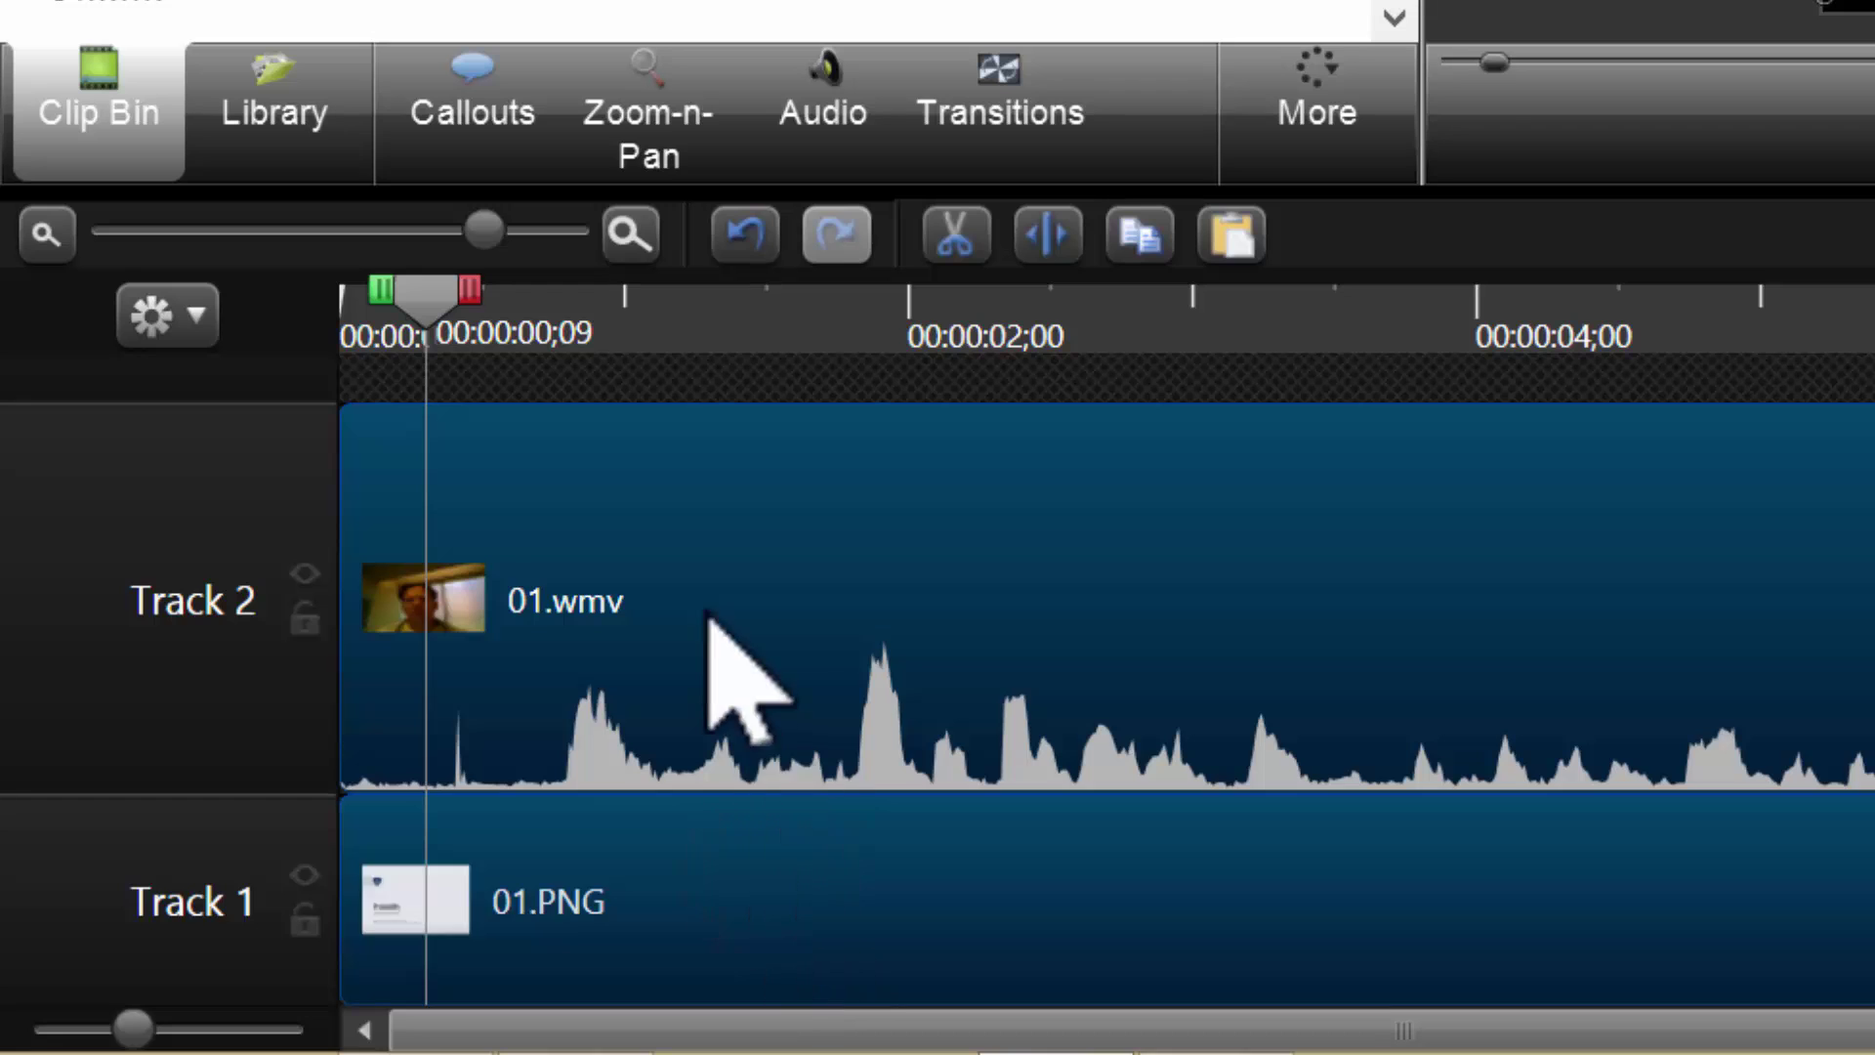
pyautogui.press('s')
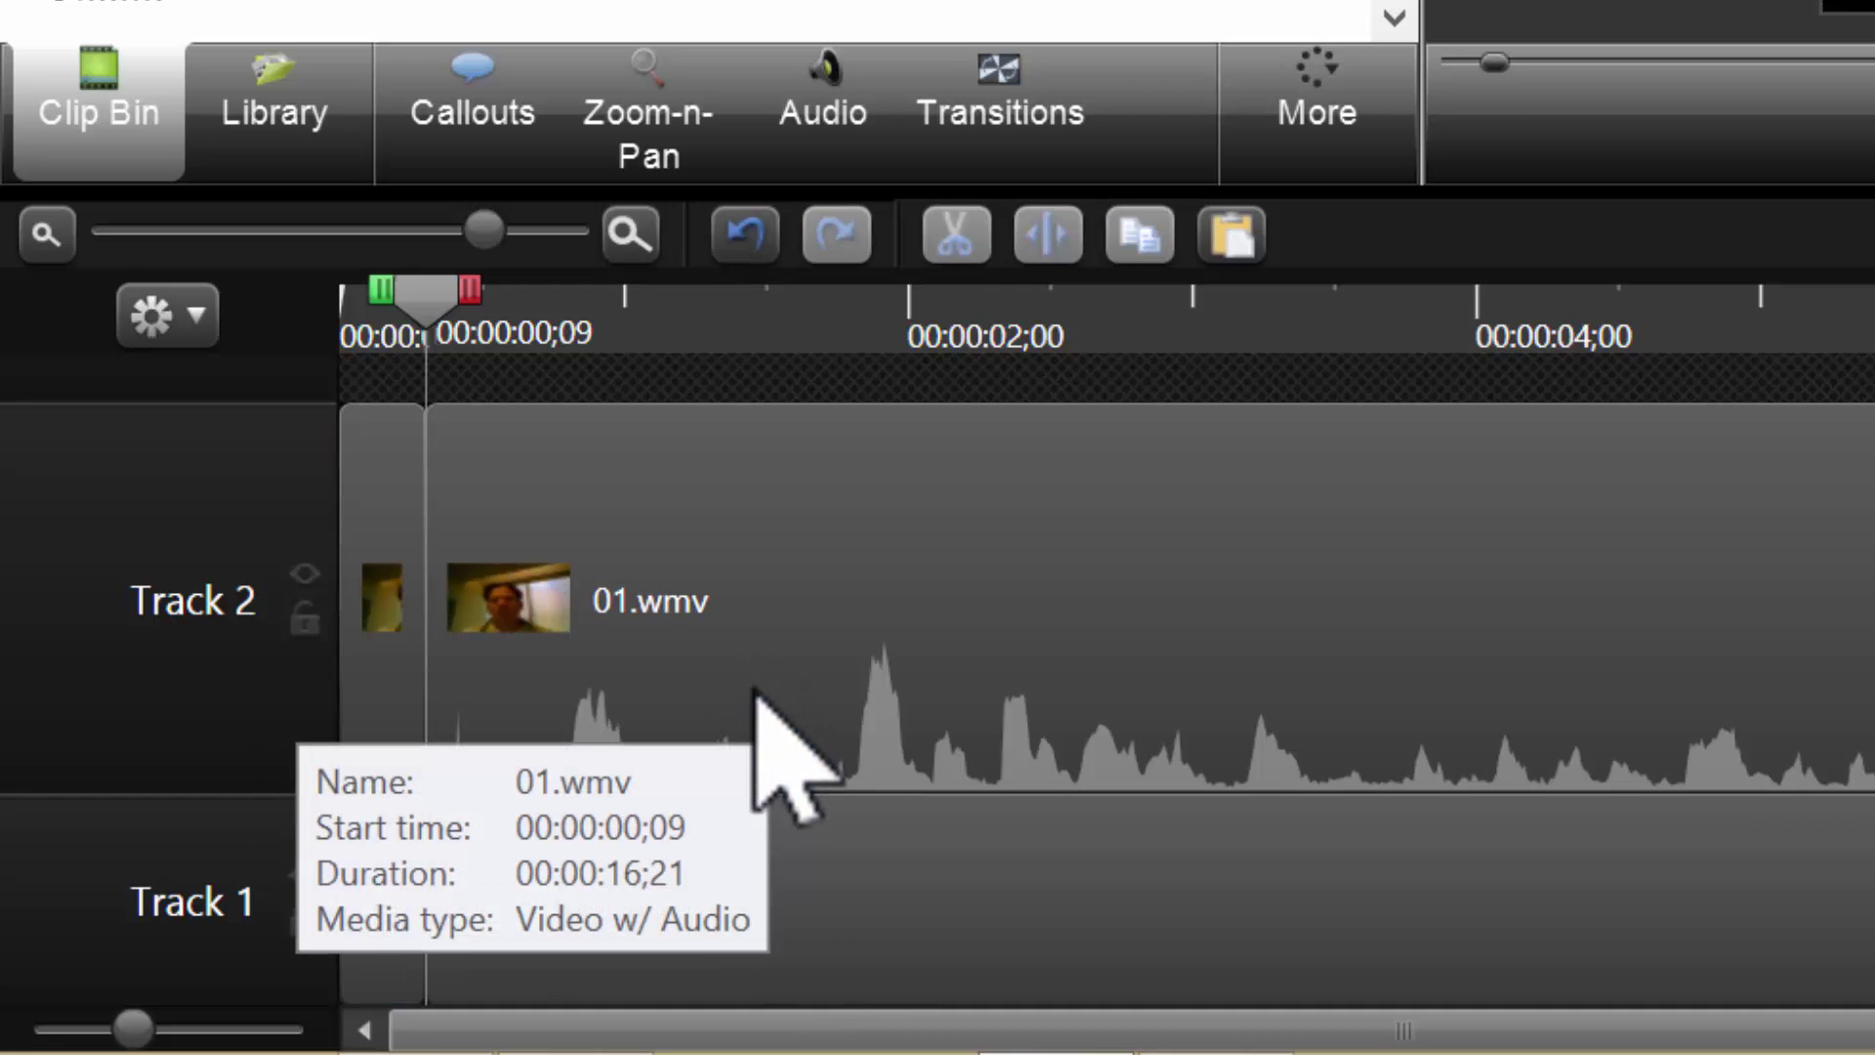
pyautogui.click(824, 705)
pyautogui.keyDown('ctrl'); pyautogui.click(869, 842); pyautogui.keyUp('ctrl')
pyautogui.moveTo(864, 657); pyautogui.dragTo(441, 606)
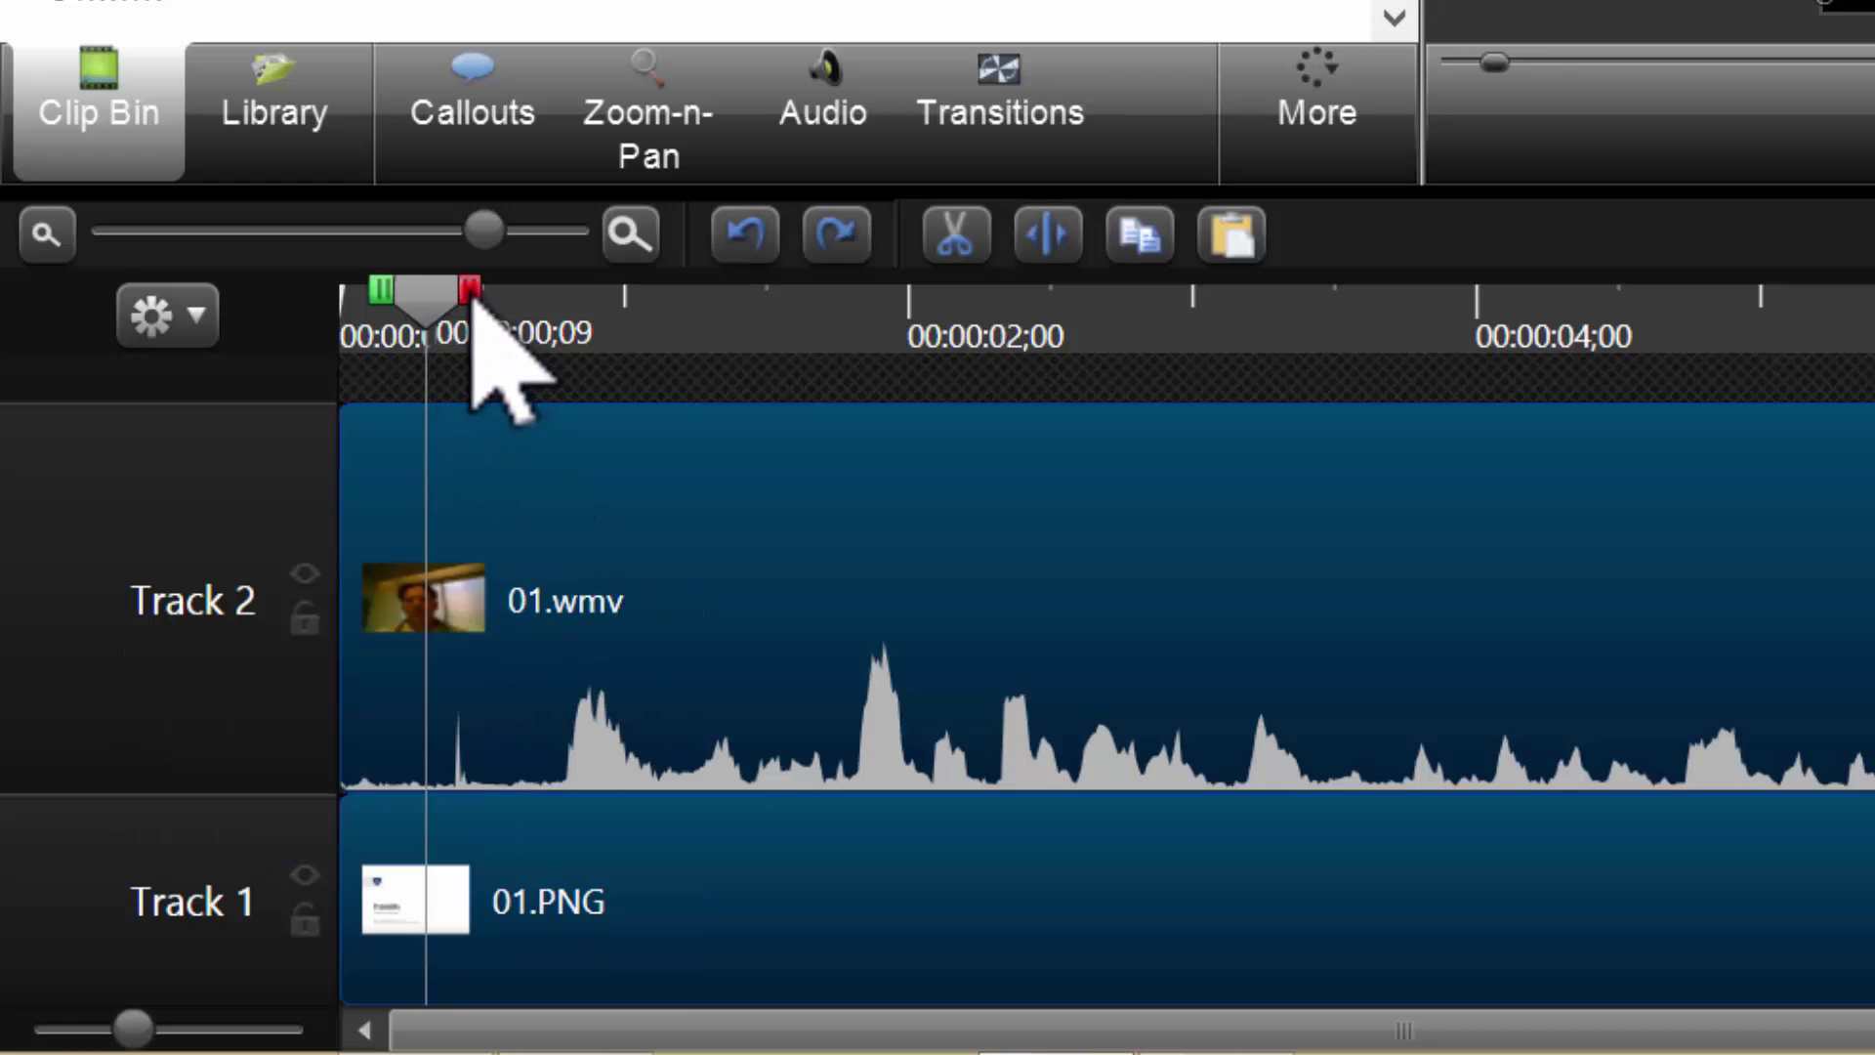
# Try a split at a range ending 00:00:00;21, undo it, unlock Track 2, and return to the 00:00:00;09 split.
pyautogui.moveTo(471, 295)
pyautogui.mouseDown()
pyautogui.moveTo(854, 285)
pyautogui.moveTo(574, 374)
pyautogui.moveTo(598, 440)
pyautogui.mouseUp()
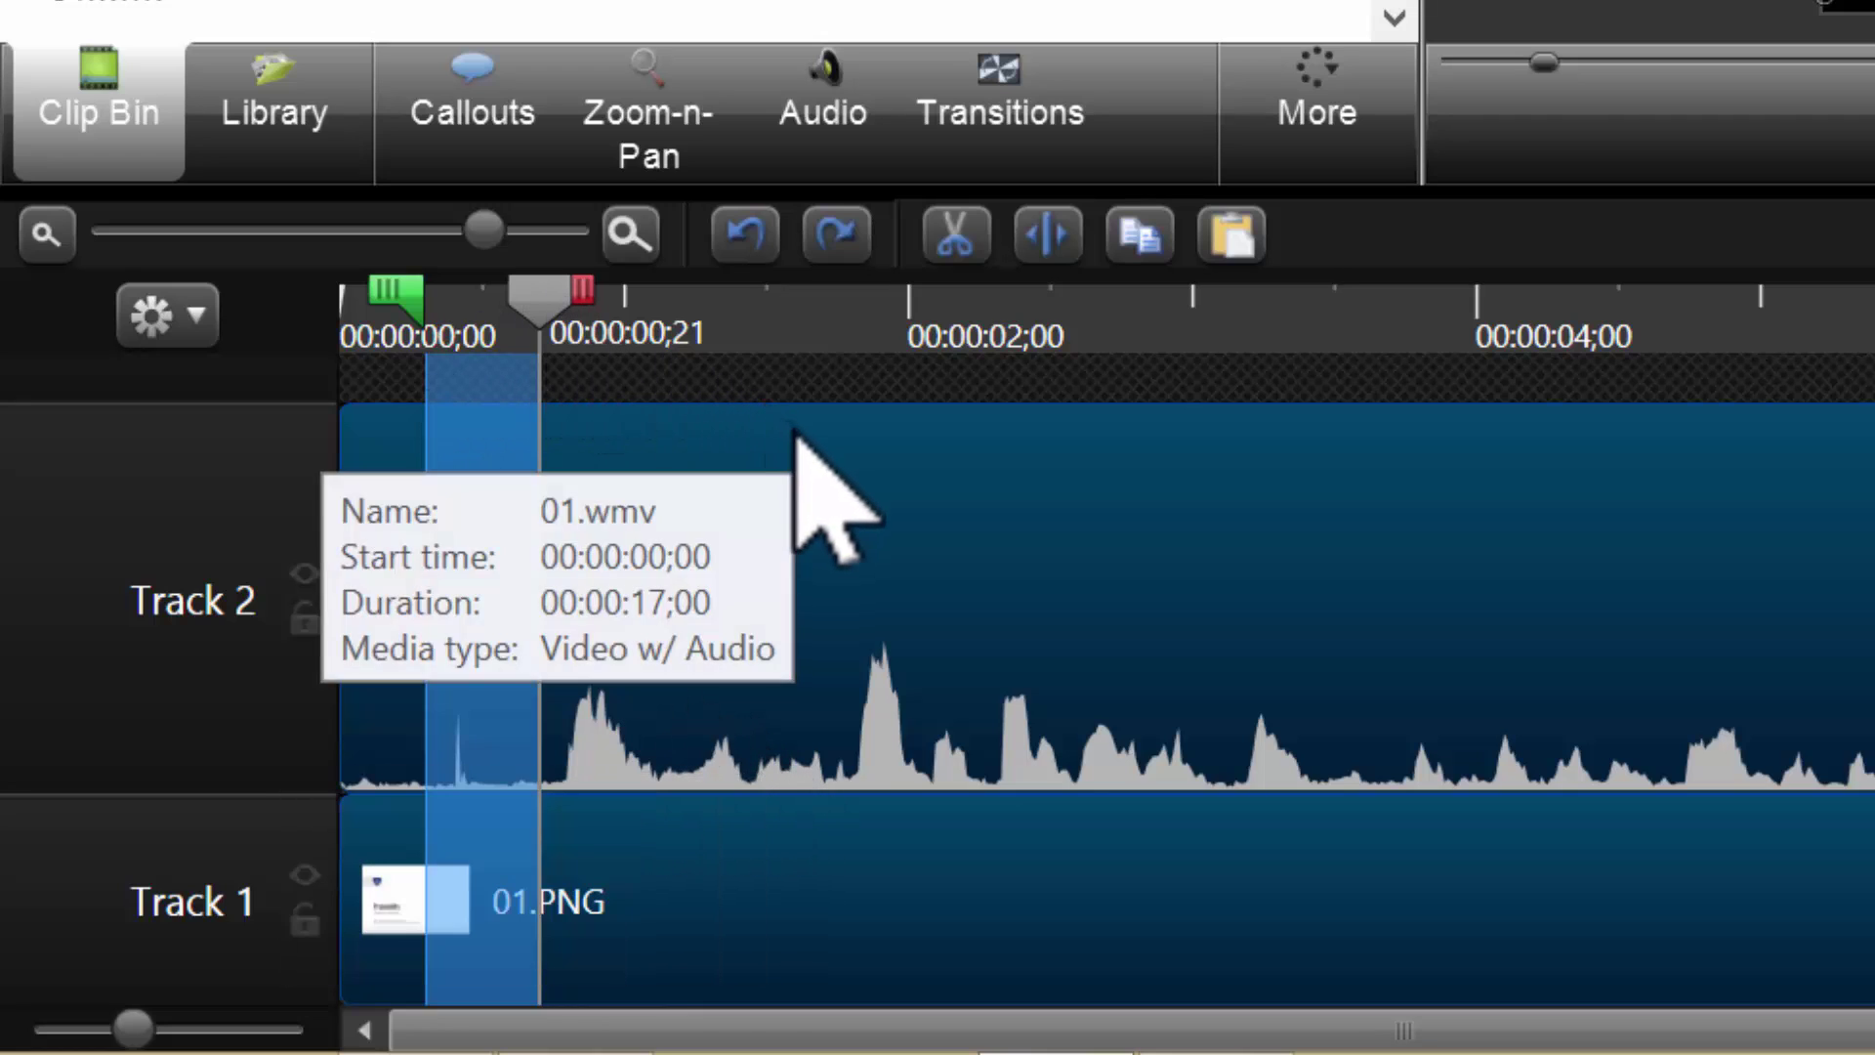
pyautogui.press('s')
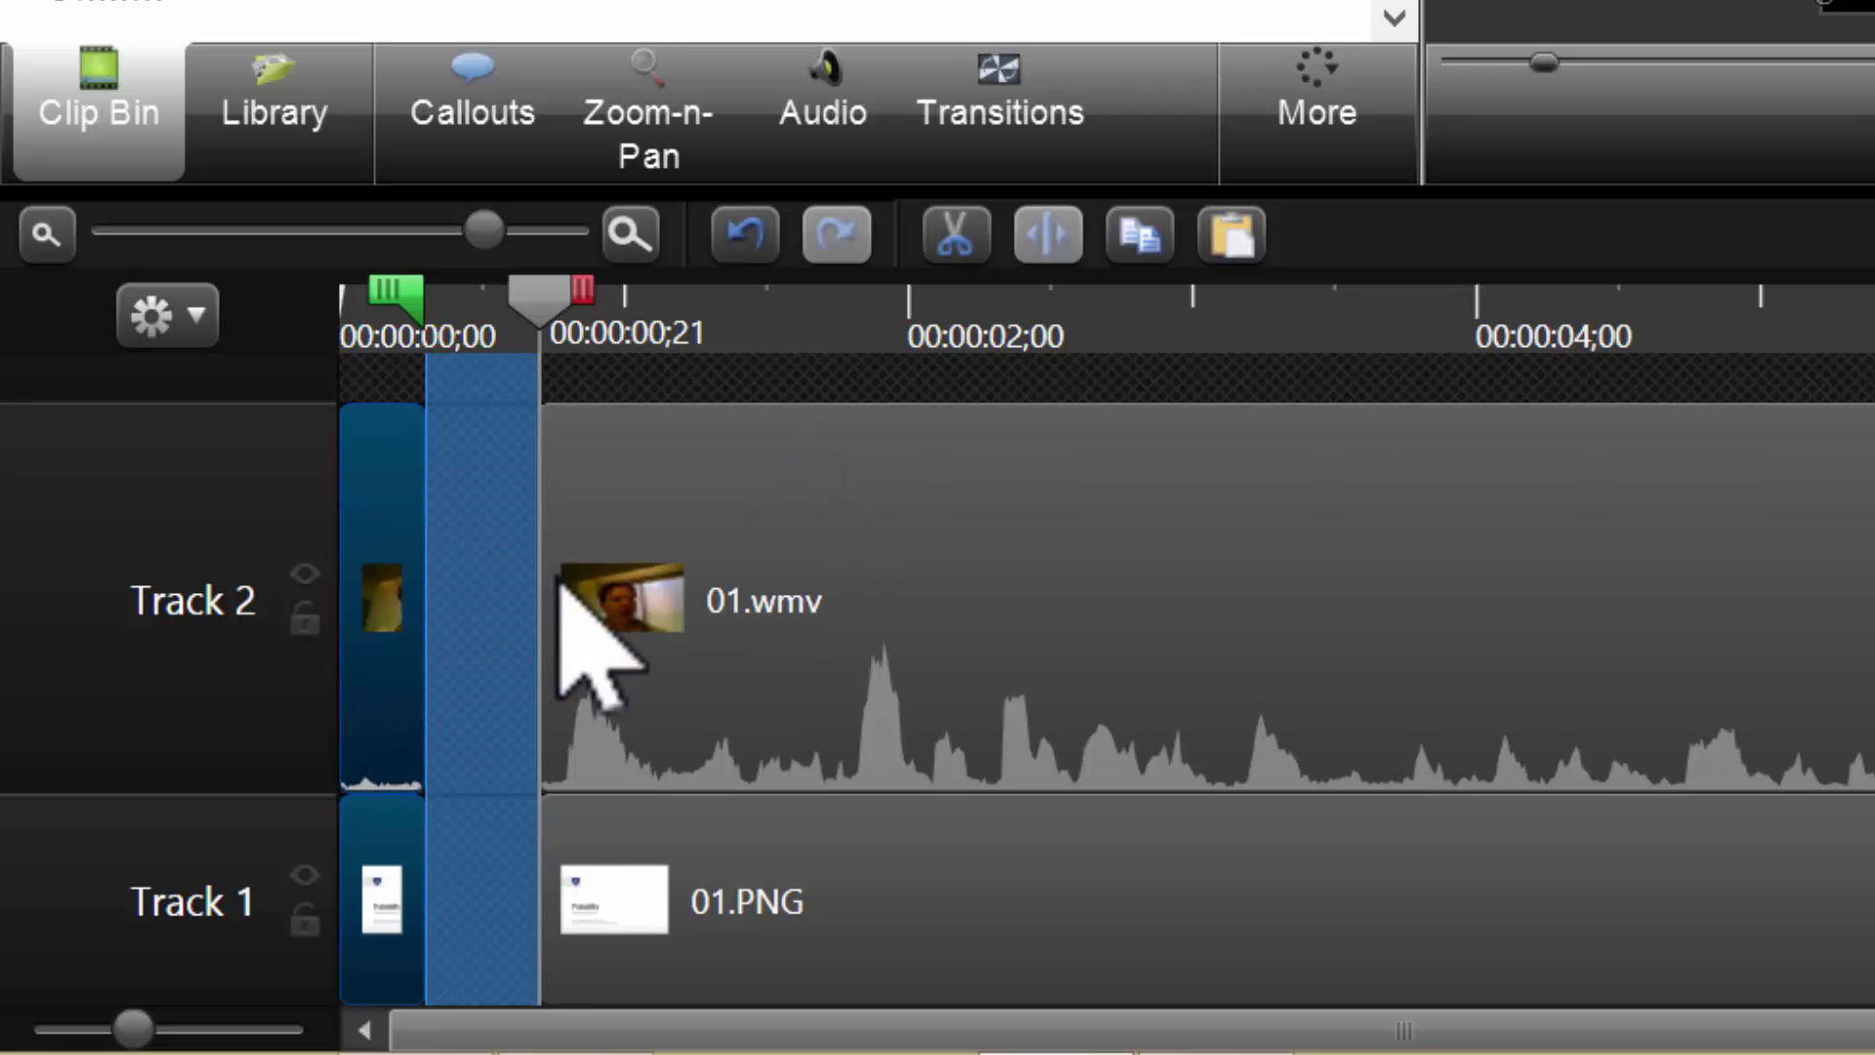
pyautogui.hotkey('ctrl', 'z')
pyautogui.hotkey('ctrl', 'z')
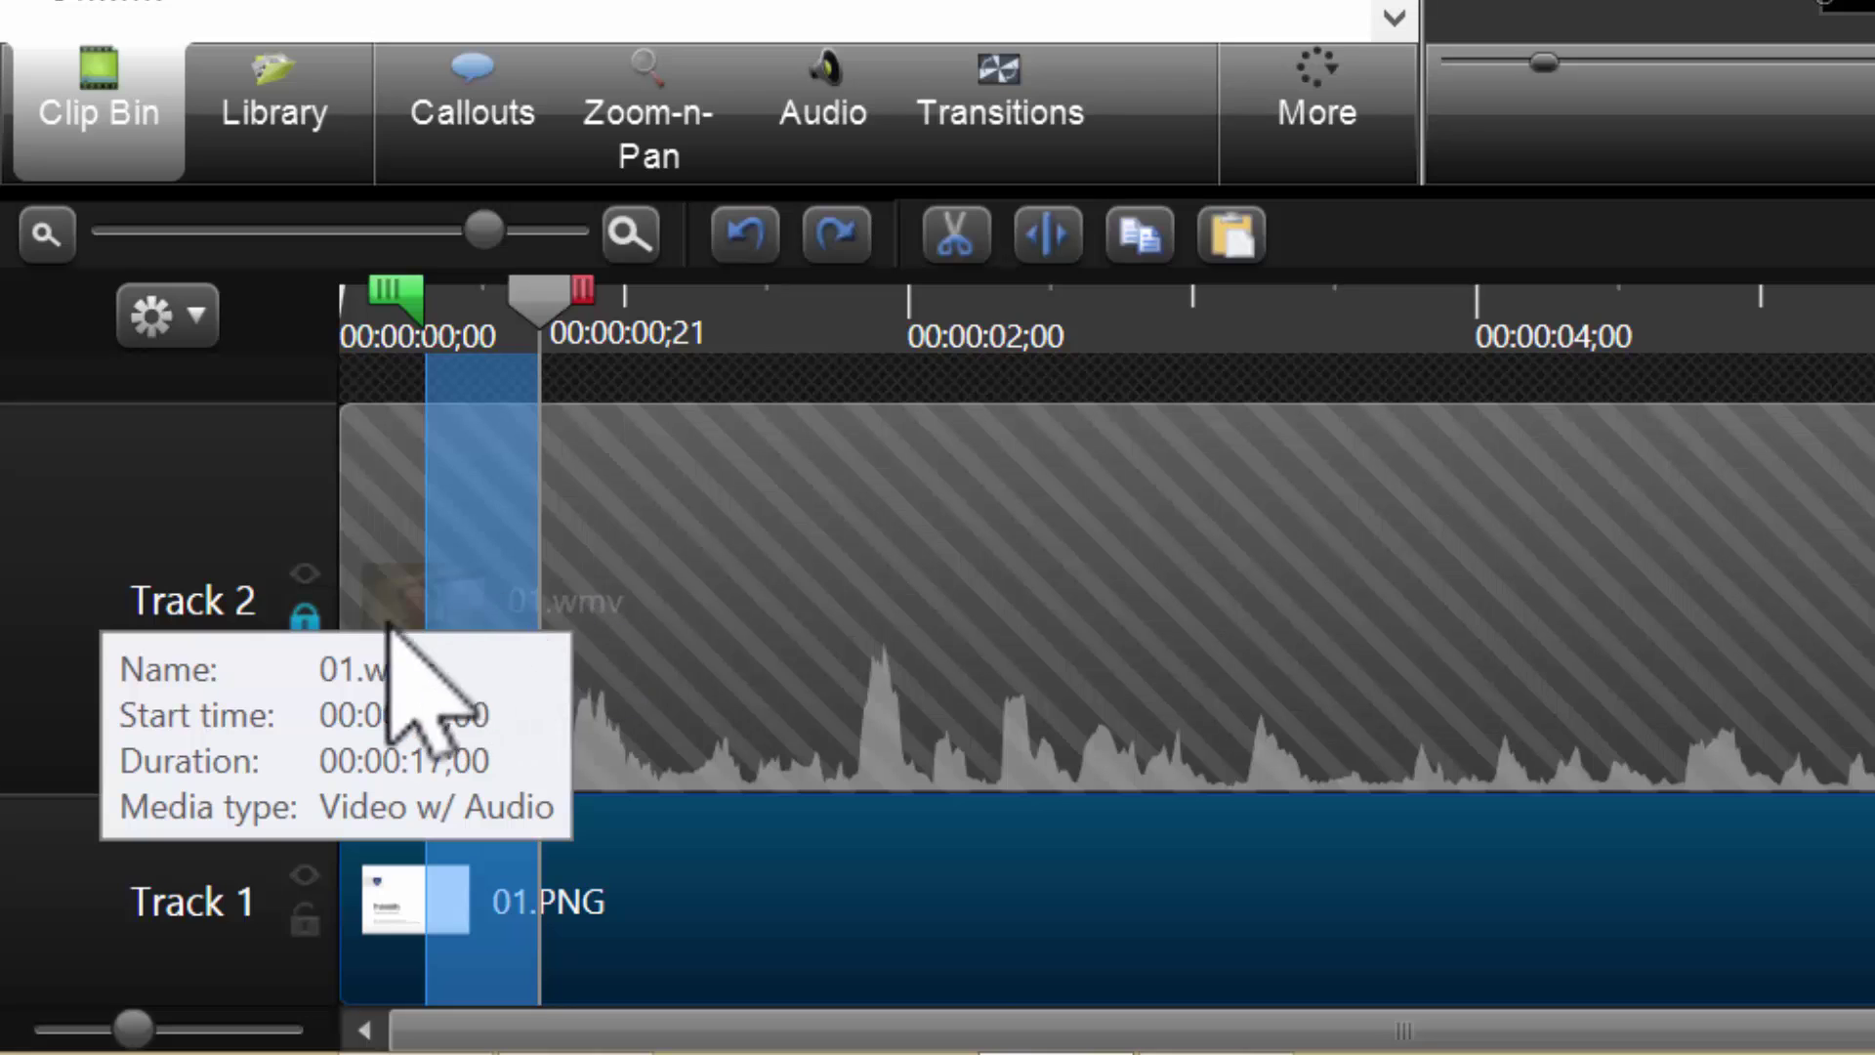
pyautogui.click(305, 618)
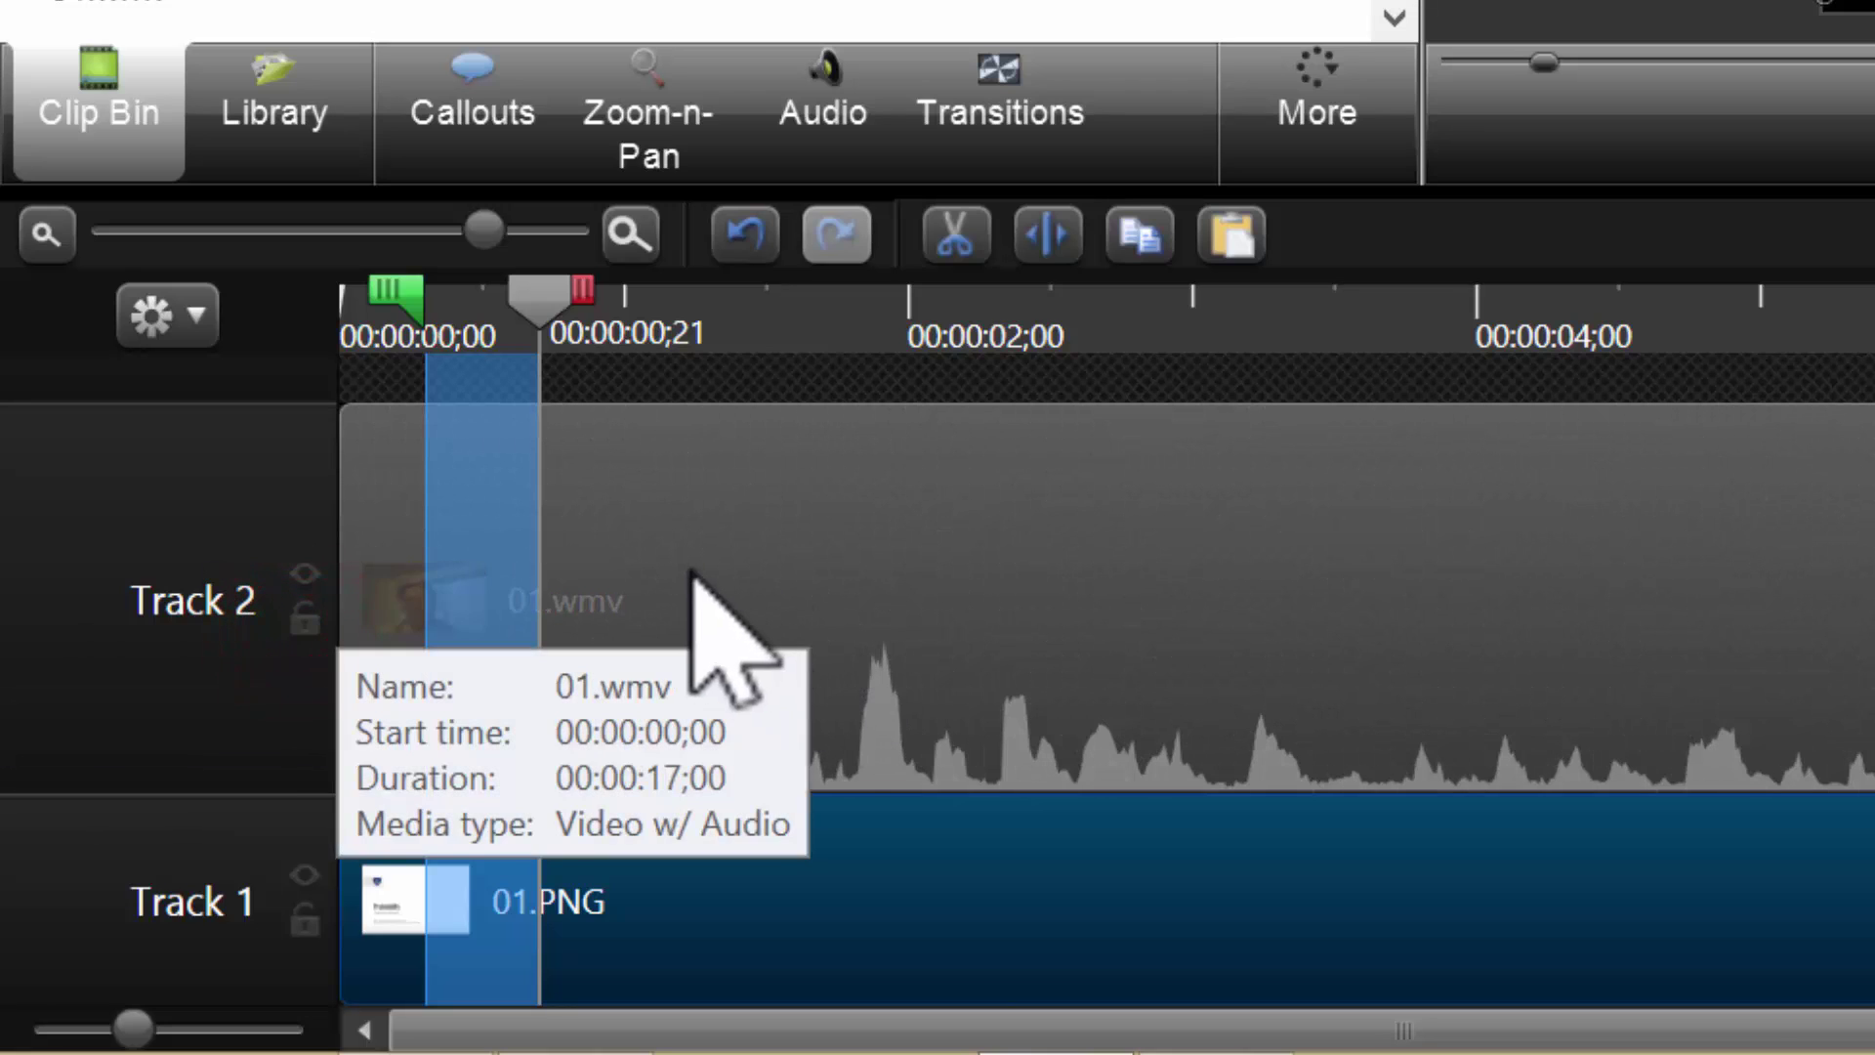
pyautogui.click(691, 573)
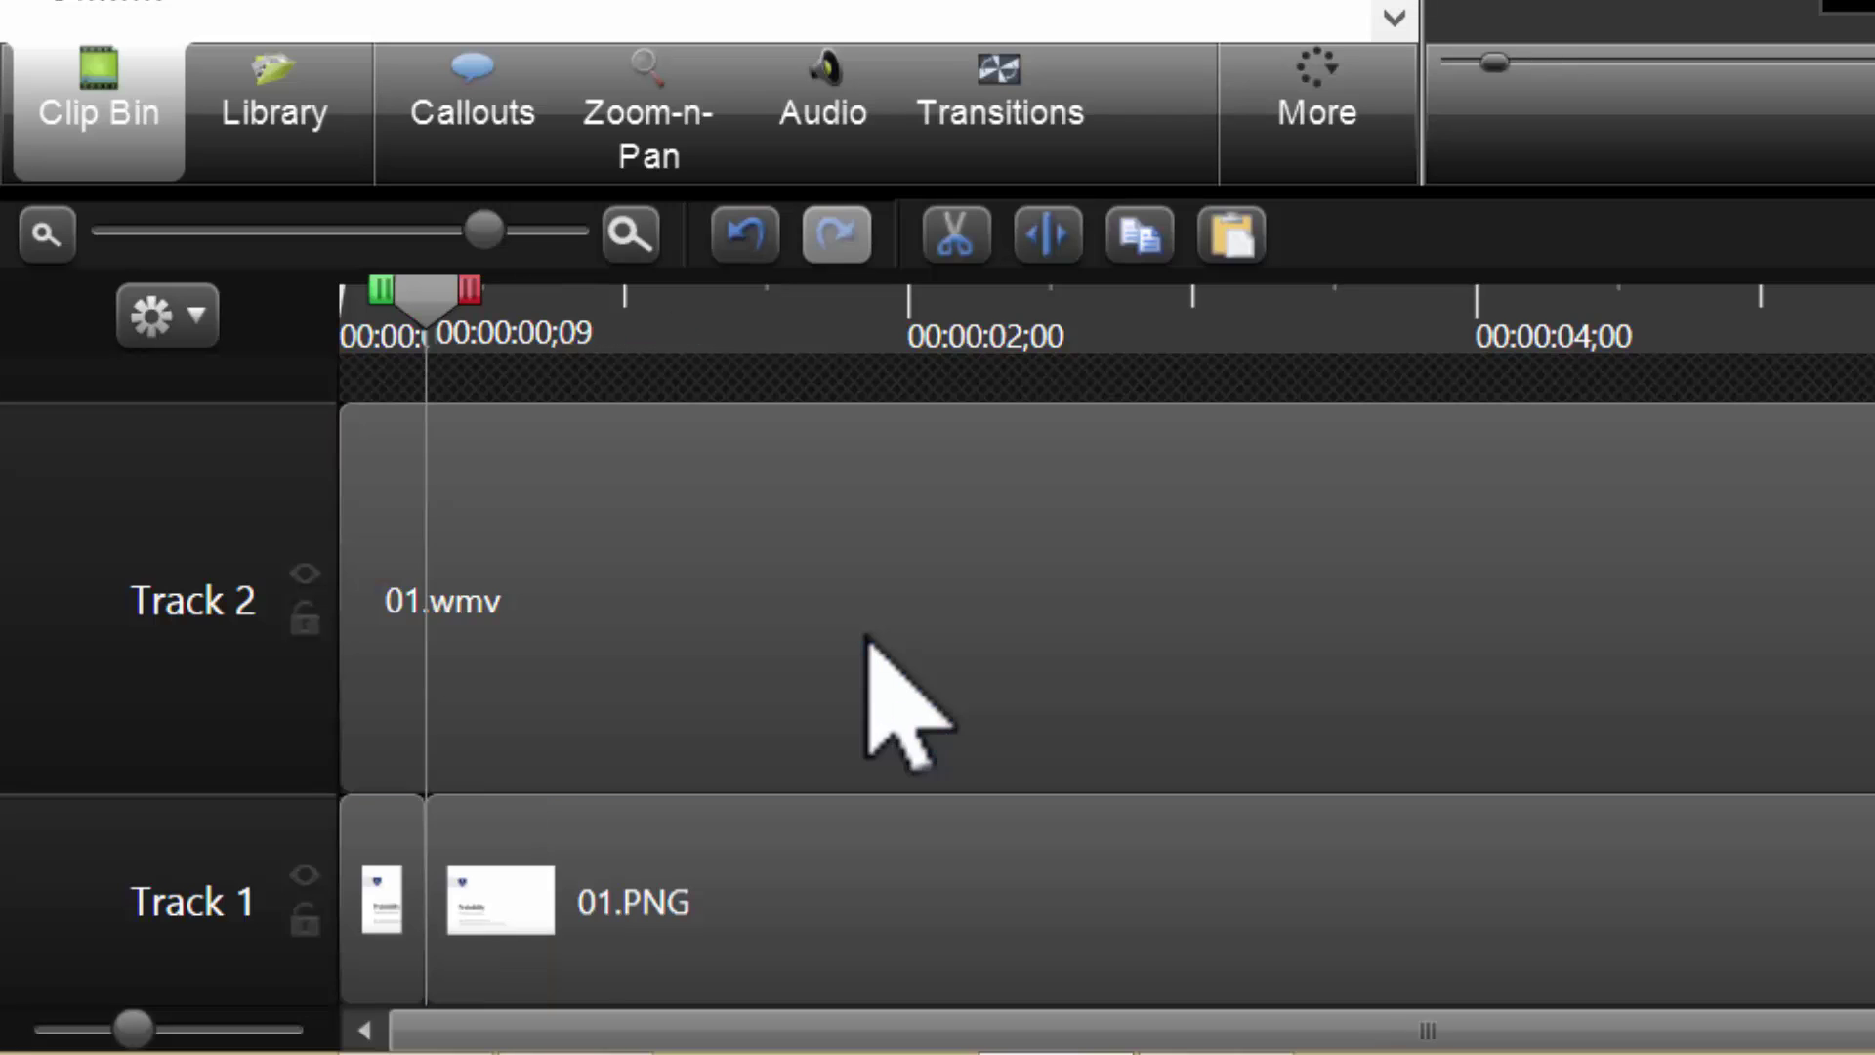
pyautogui.hotkey('ctrl', 'z')
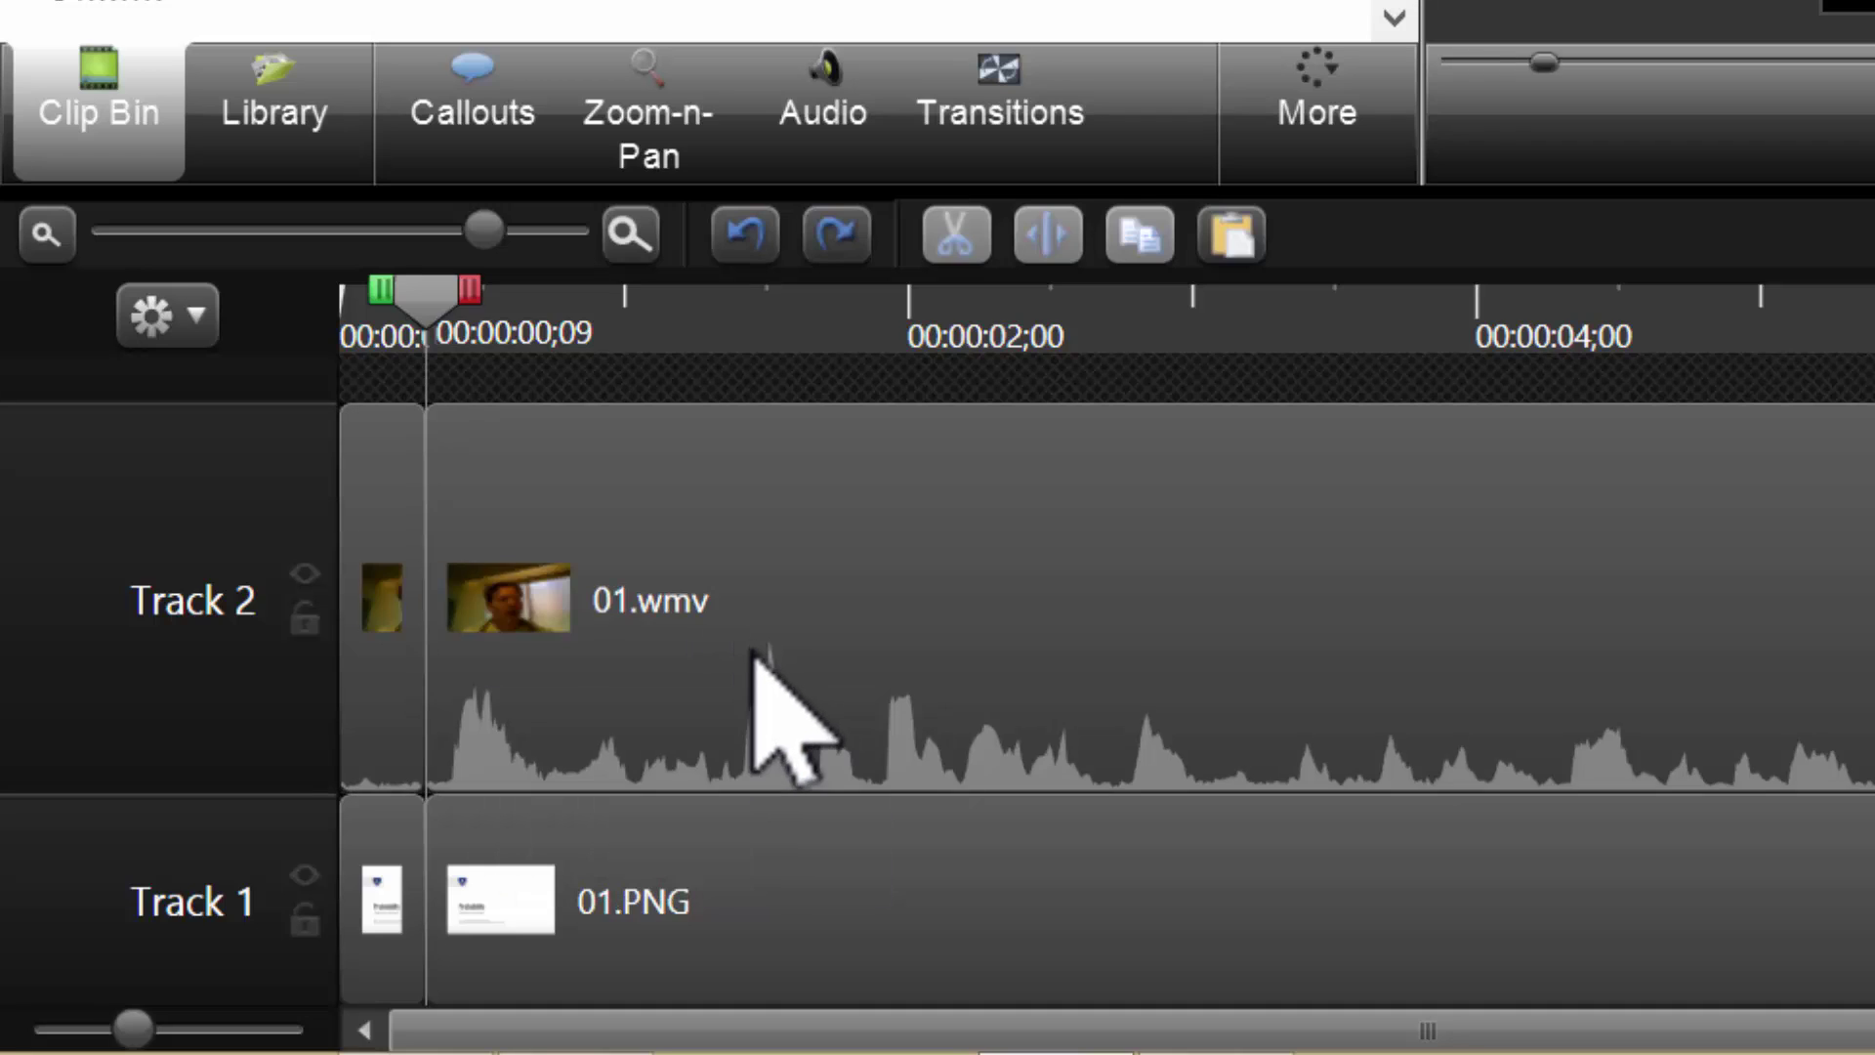
# Try cutting and splitting a marked range, undo both, and collapse the range onto the playhead.
pyautogui.click(760, 657)
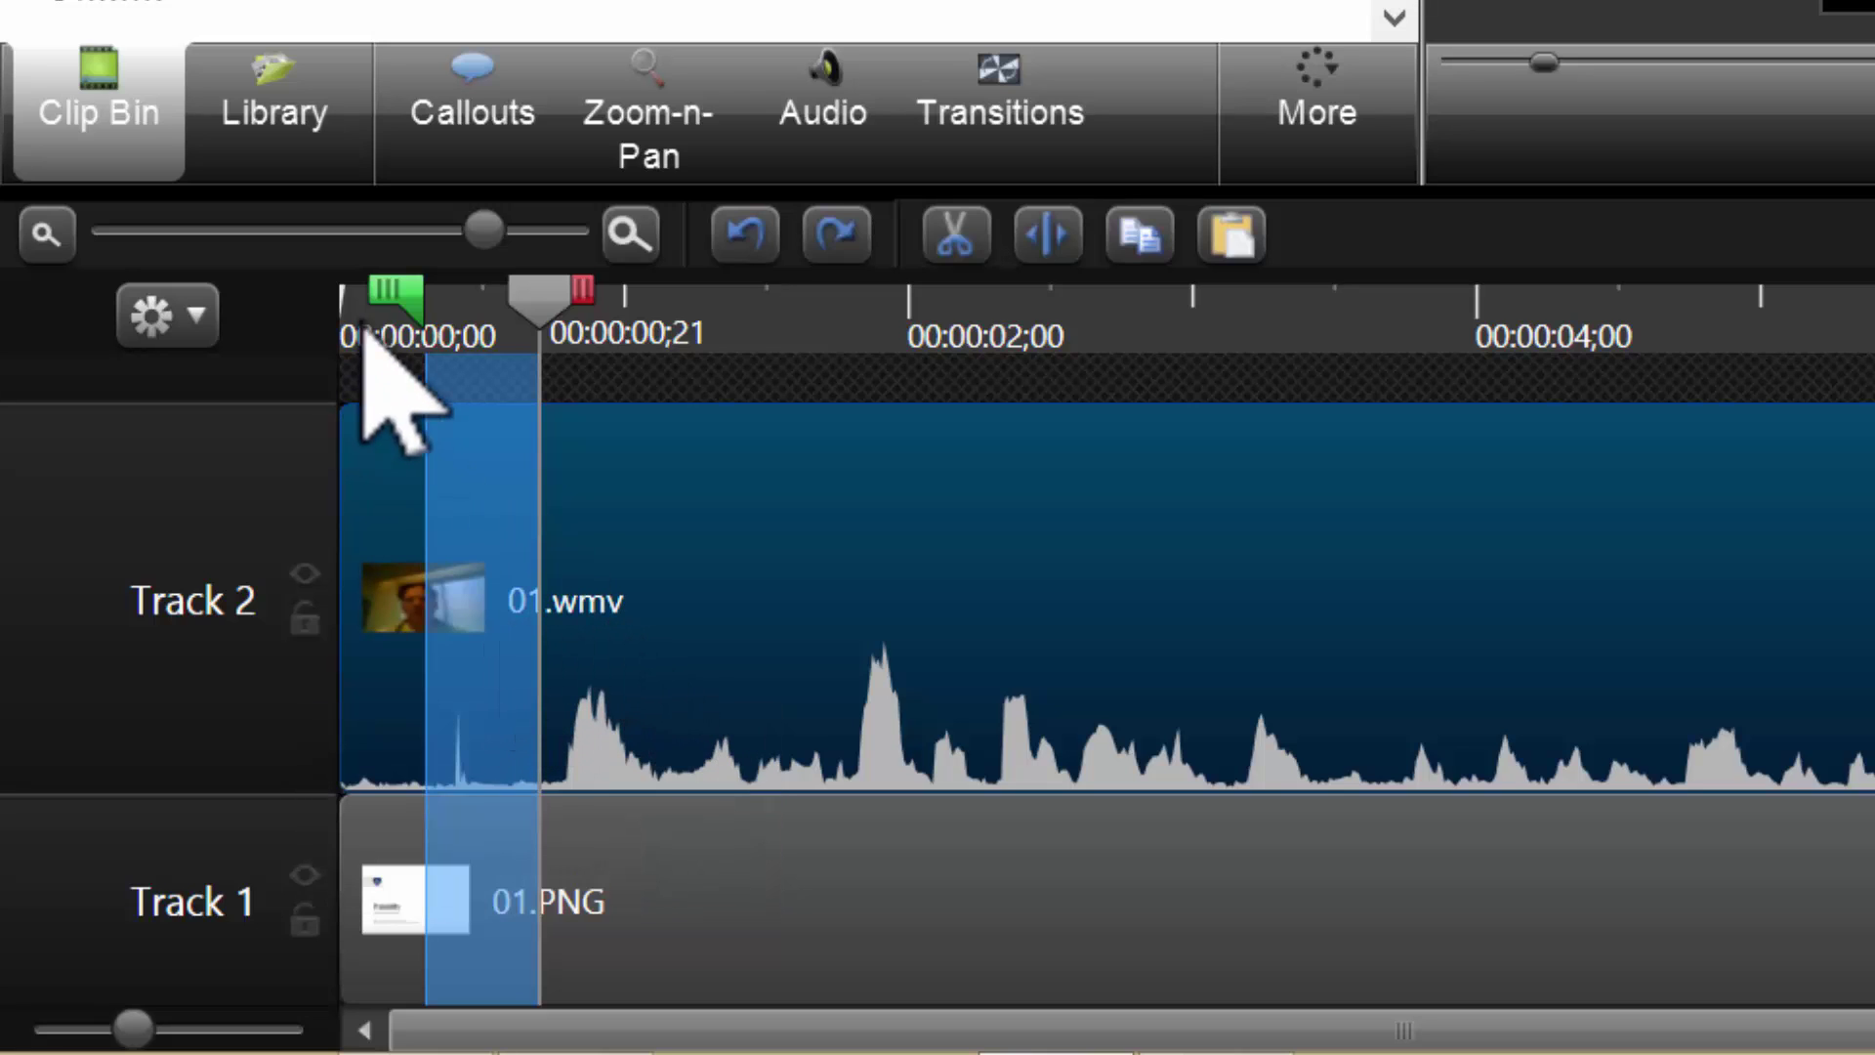
pyautogui.moveTo(395, 291); pyautogui.dragTo(652, 305)
pyautogui.hotkey('ctrl', 'x')
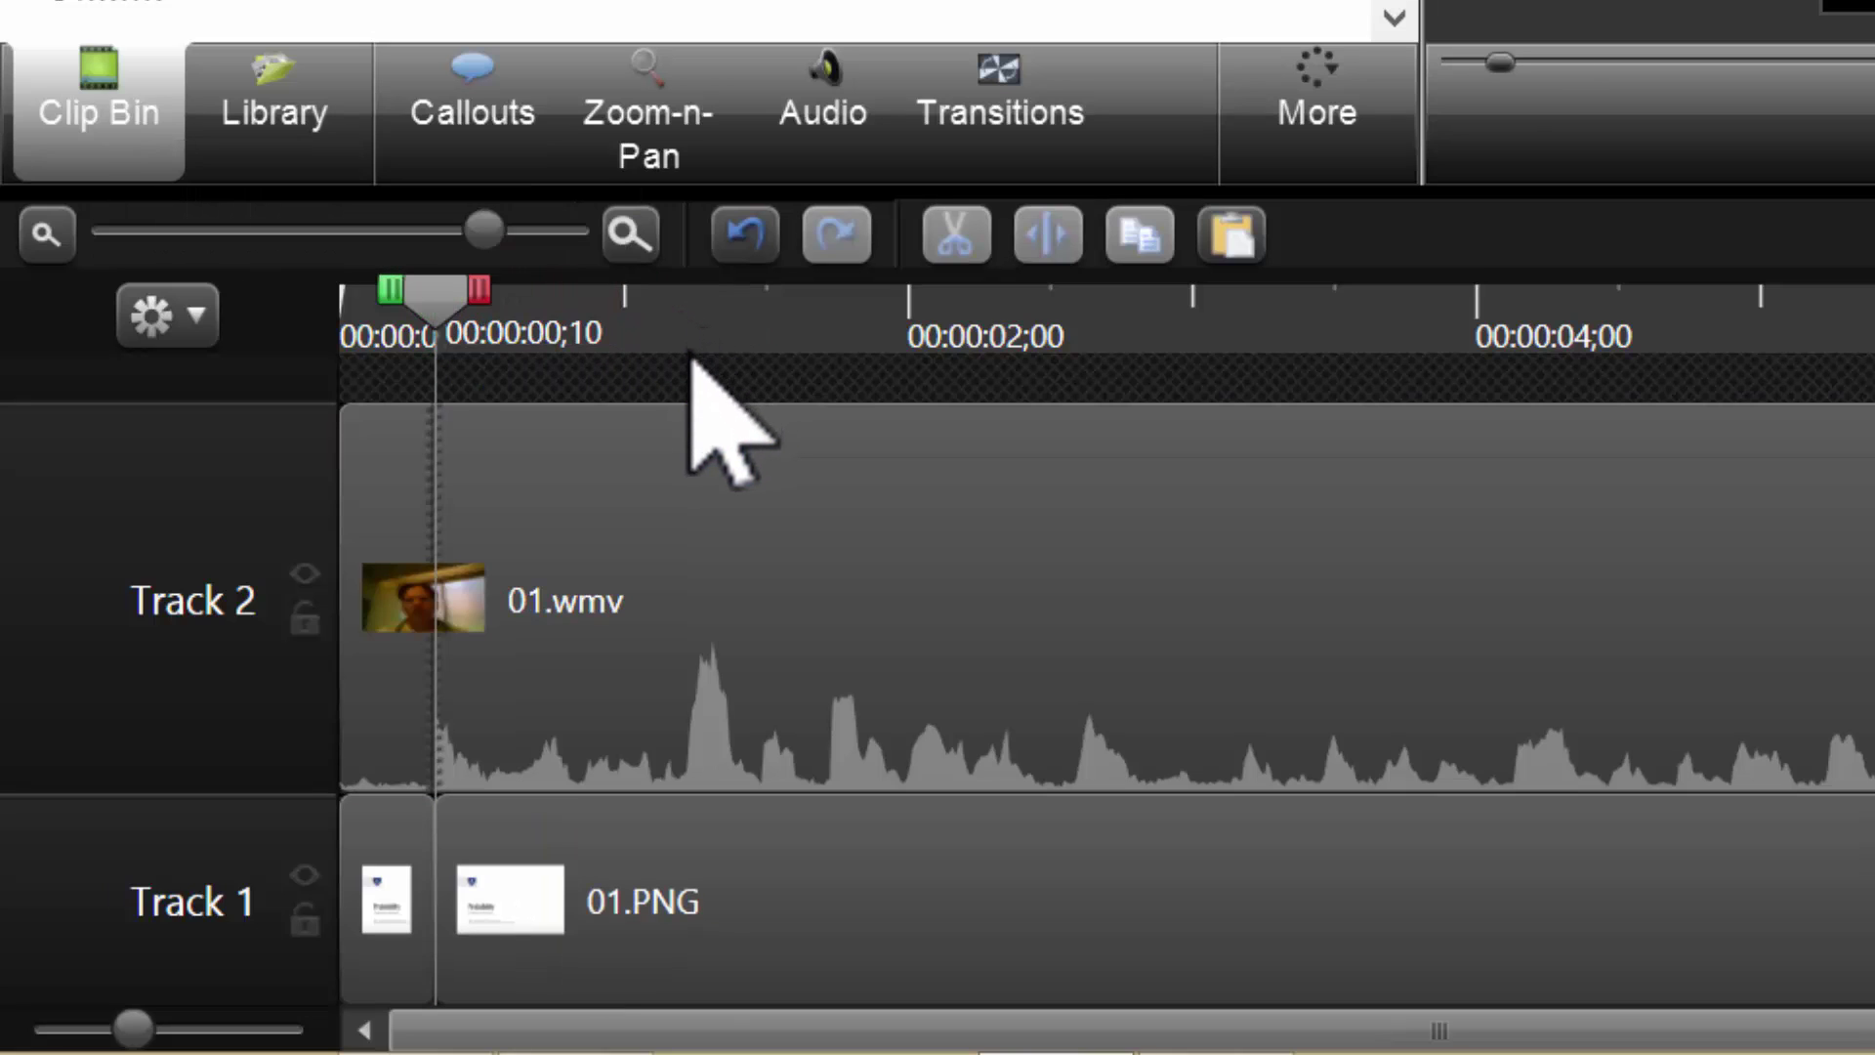
pyautogui.hotkey('ctrl', 'z')
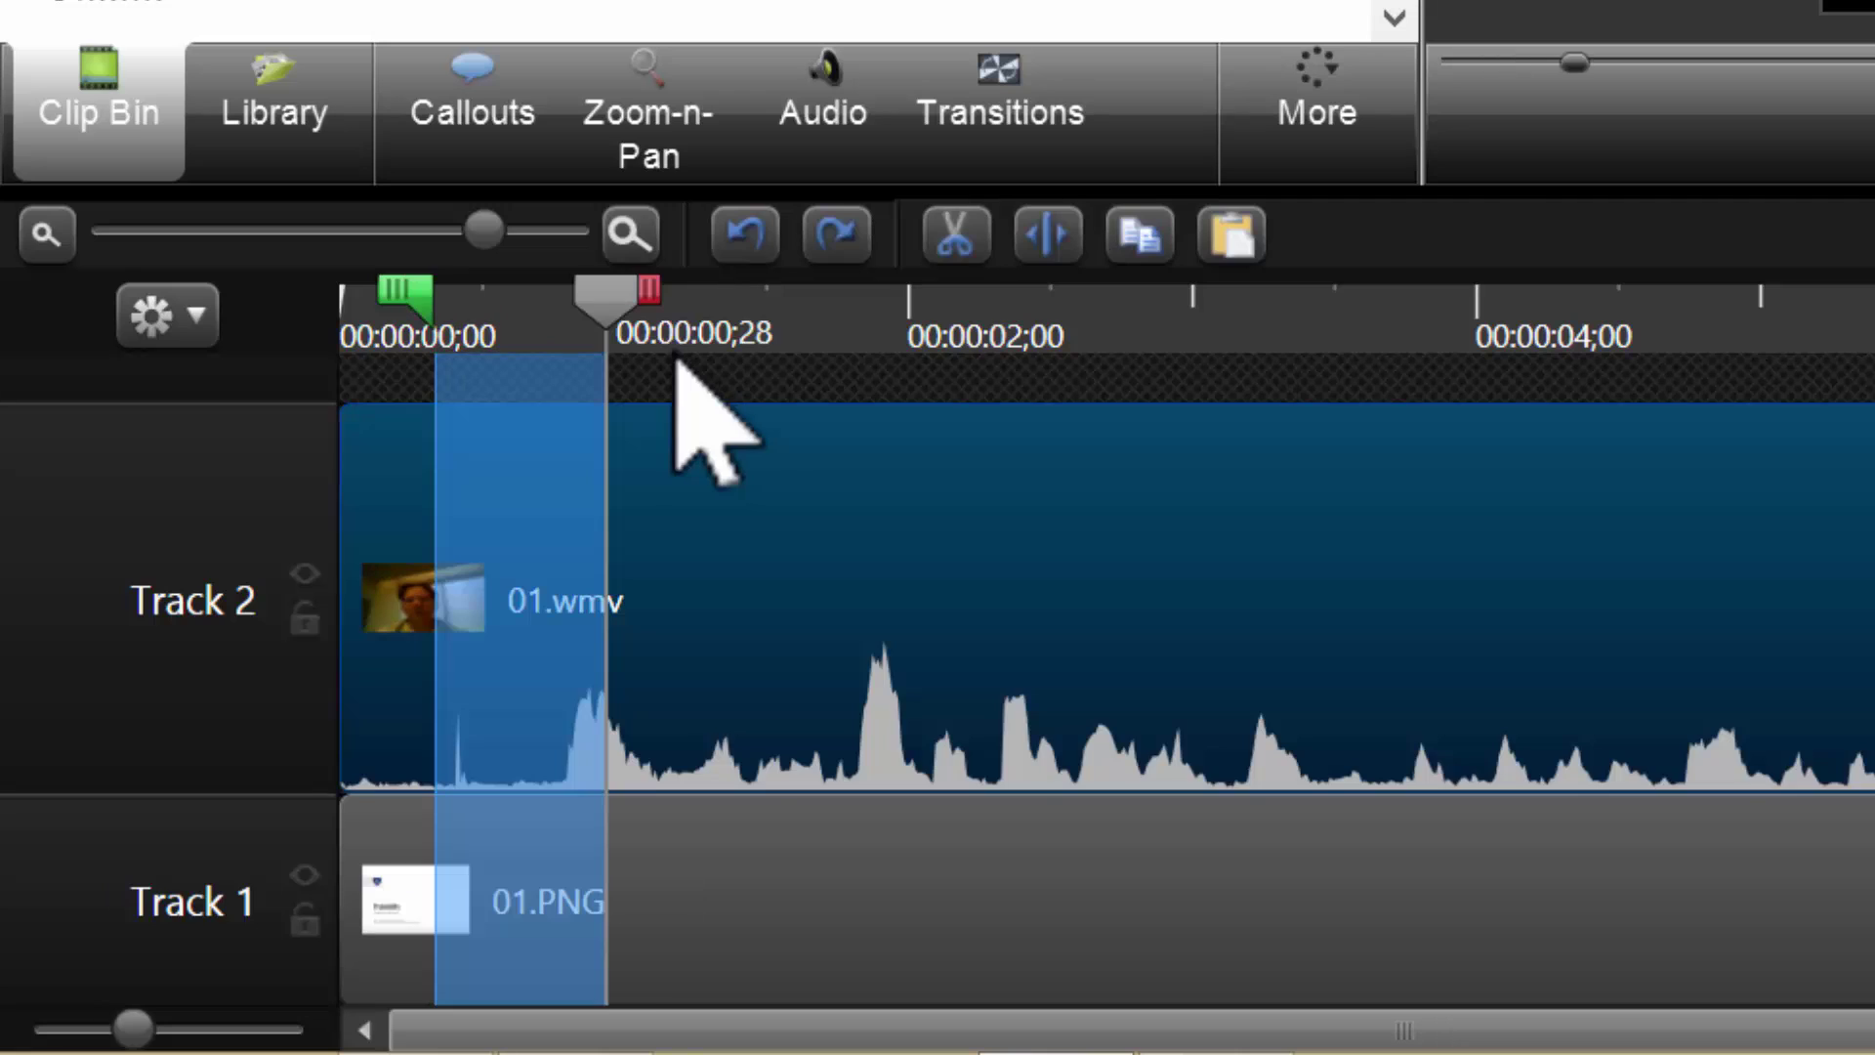
pyautogui.press('s')
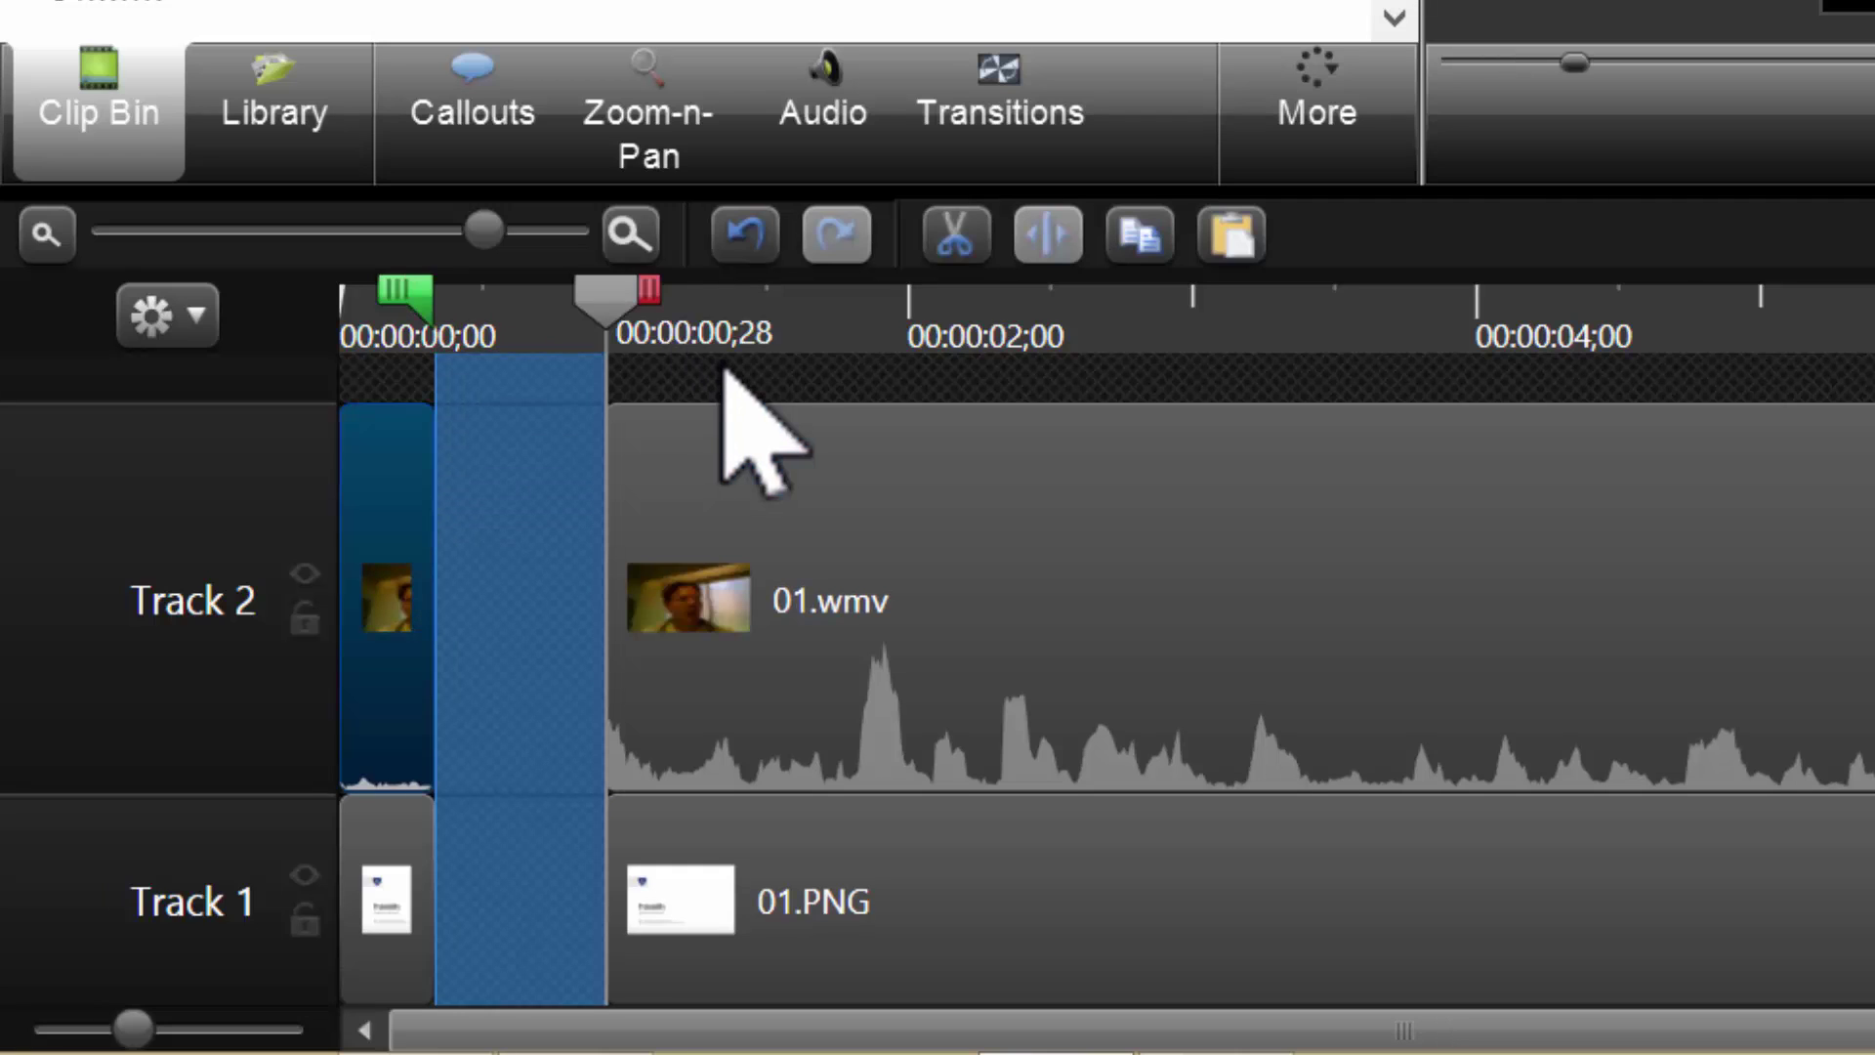
pyautogui.hotkey('ctrl', 'z')
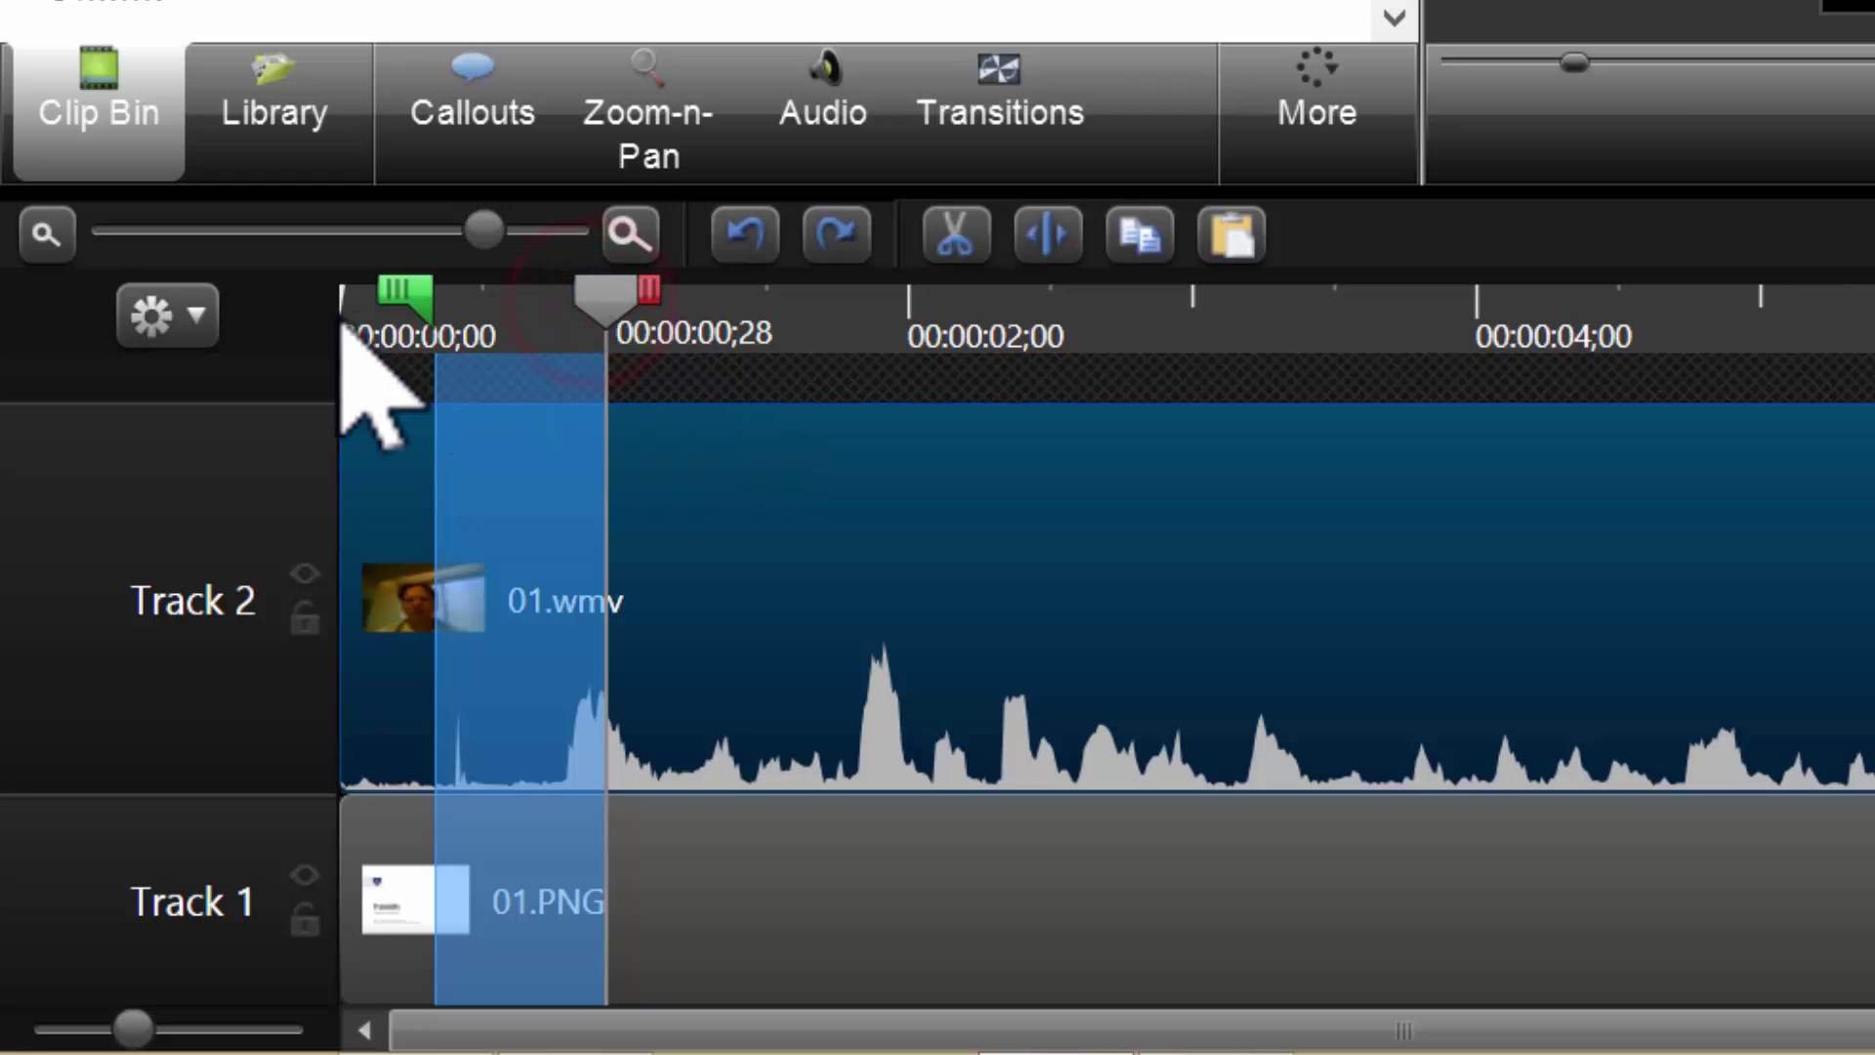
pyautogui.moveTo(395, 293)
pyautogui.mouseDown()
pyautogui.moveTo(967, 298)
pyautogui.moveTo(940, 301)
pyautogui.mouseUp()
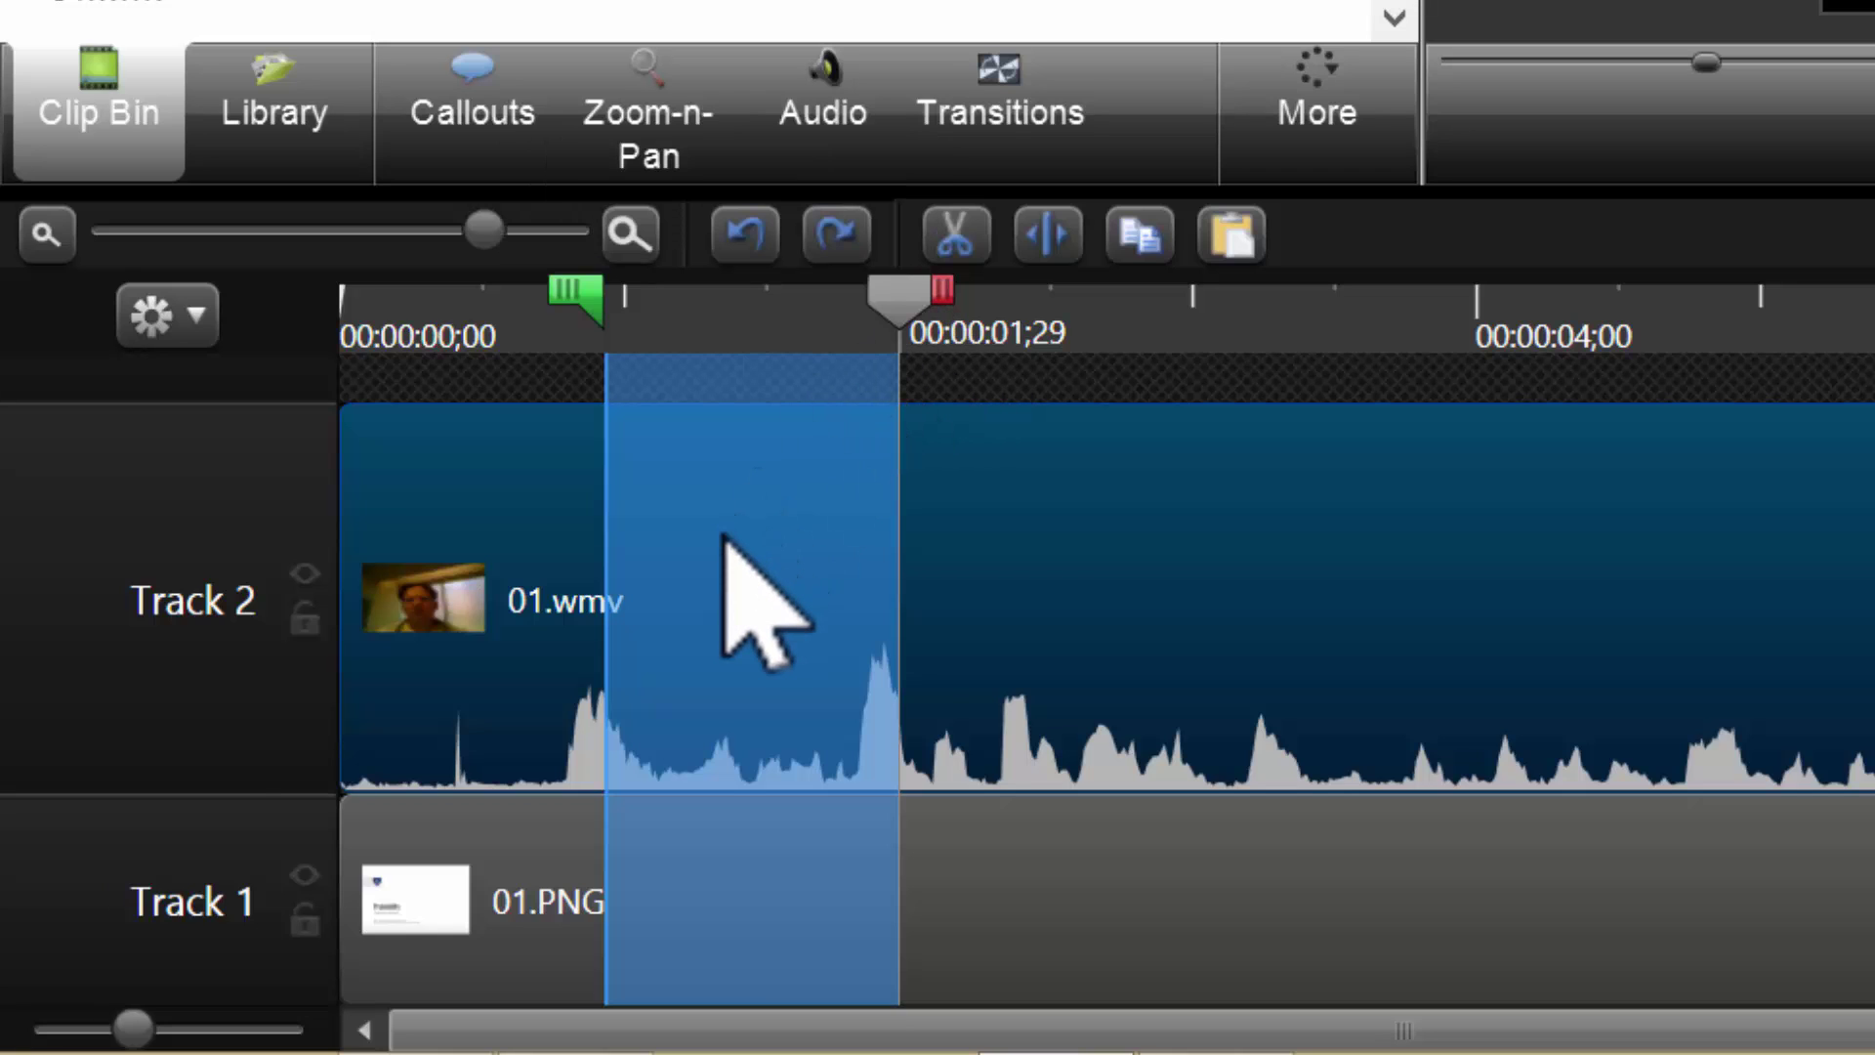
# Insert blank time from 00:00:00;28 to 00:00:01;29 across all tracks, then view Track 3.
pyautogui.click(934, 295)
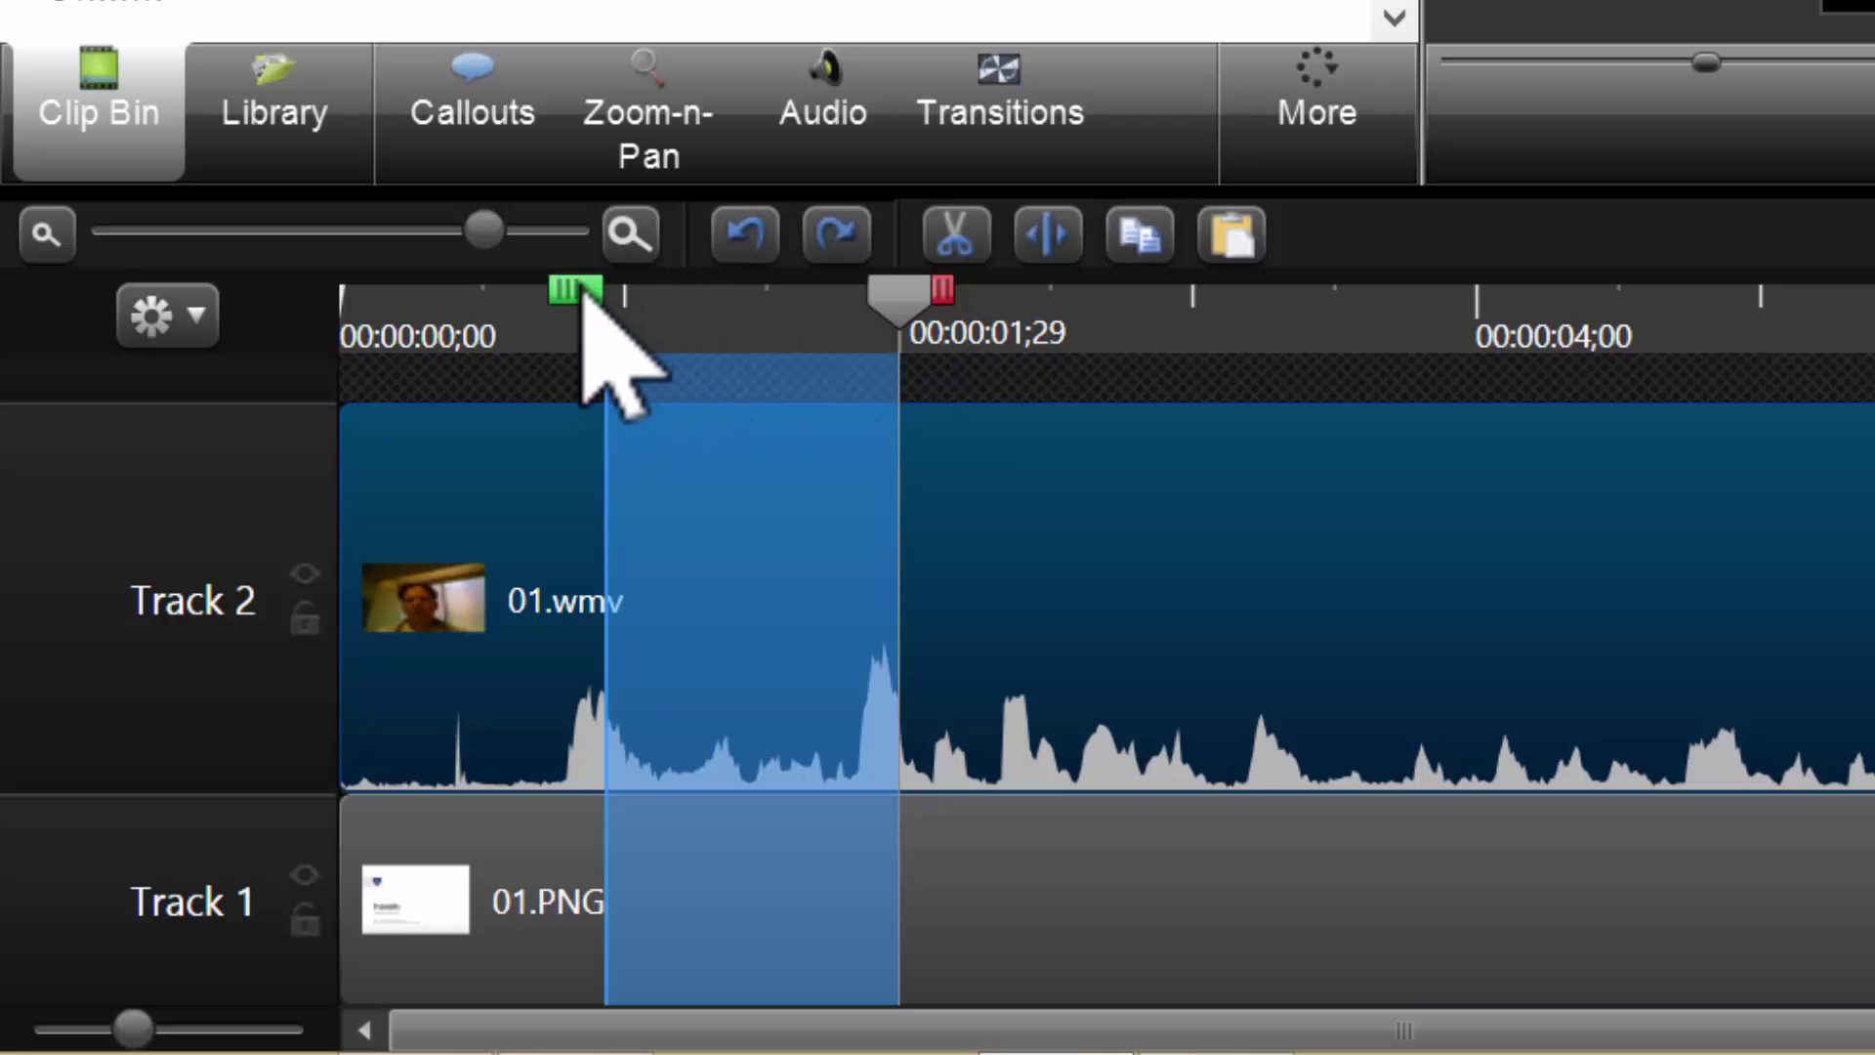
pyautogui.rightClick(787, 506)
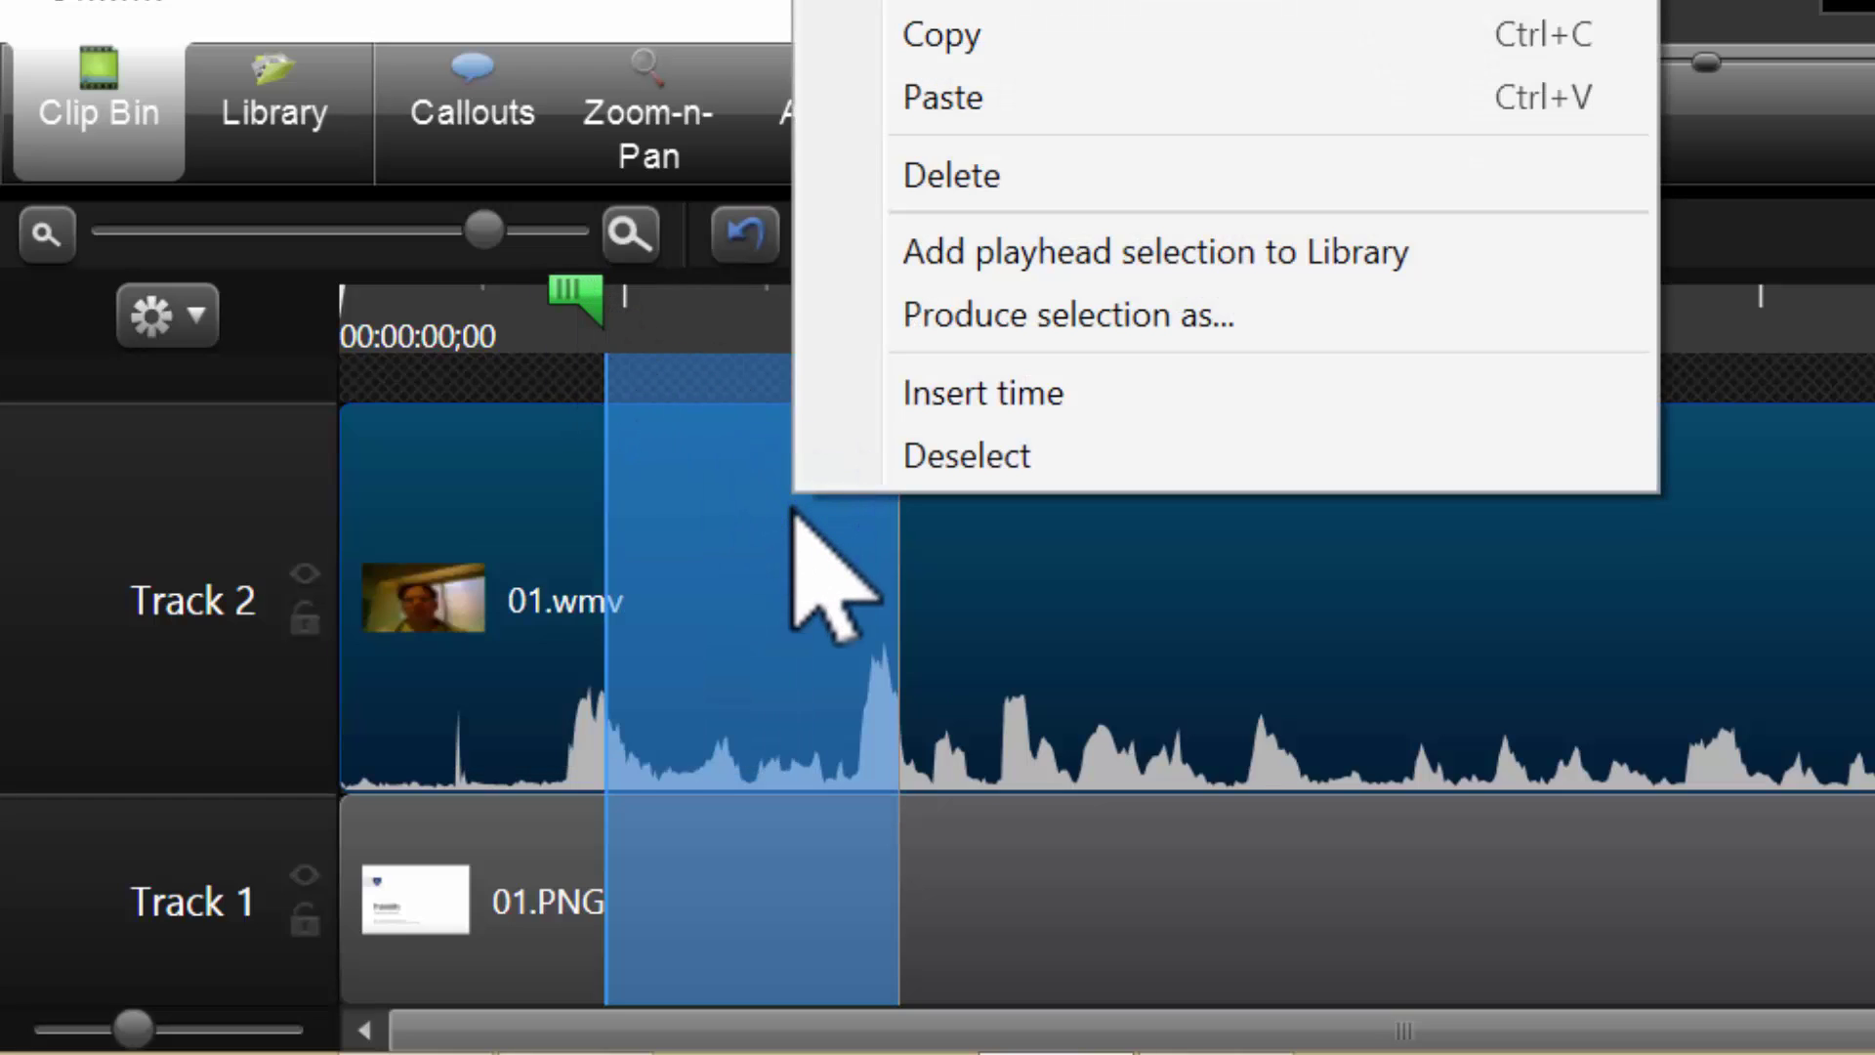
pyautogui.click(975, 391)
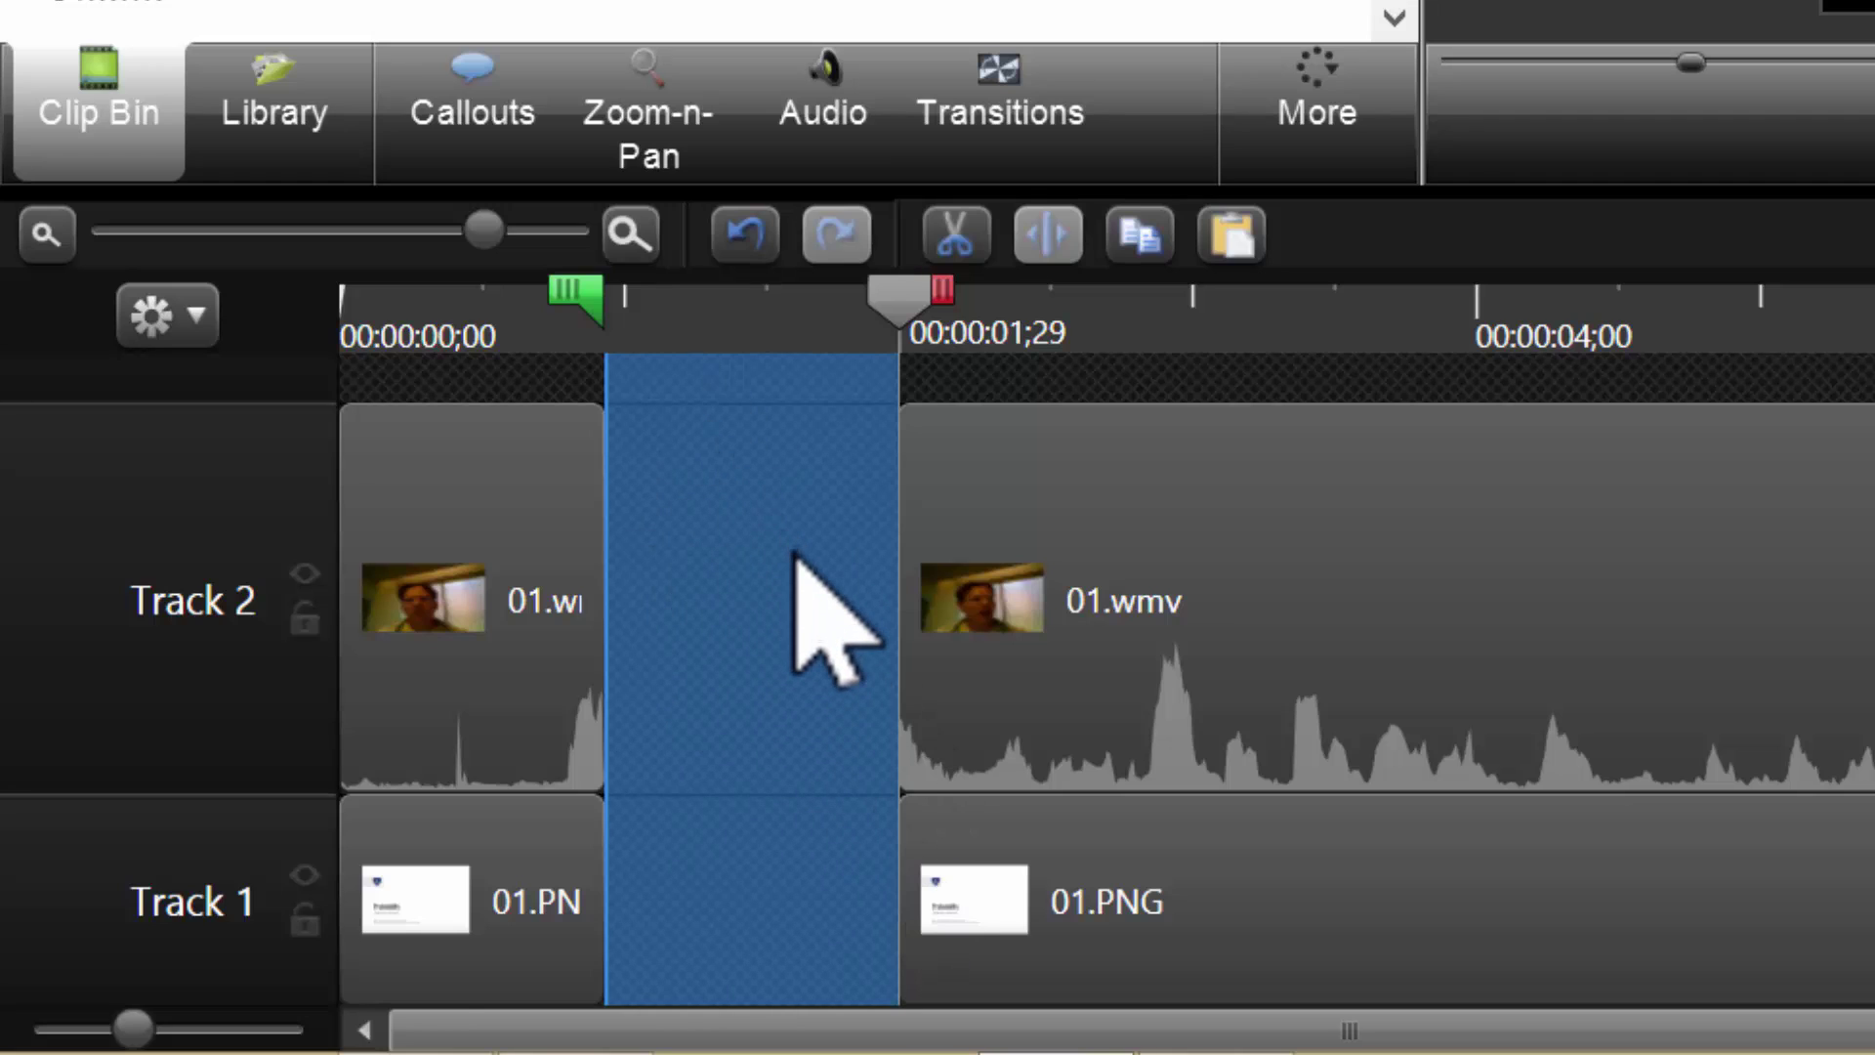
pyautogui.scroll(2, 811, 625)
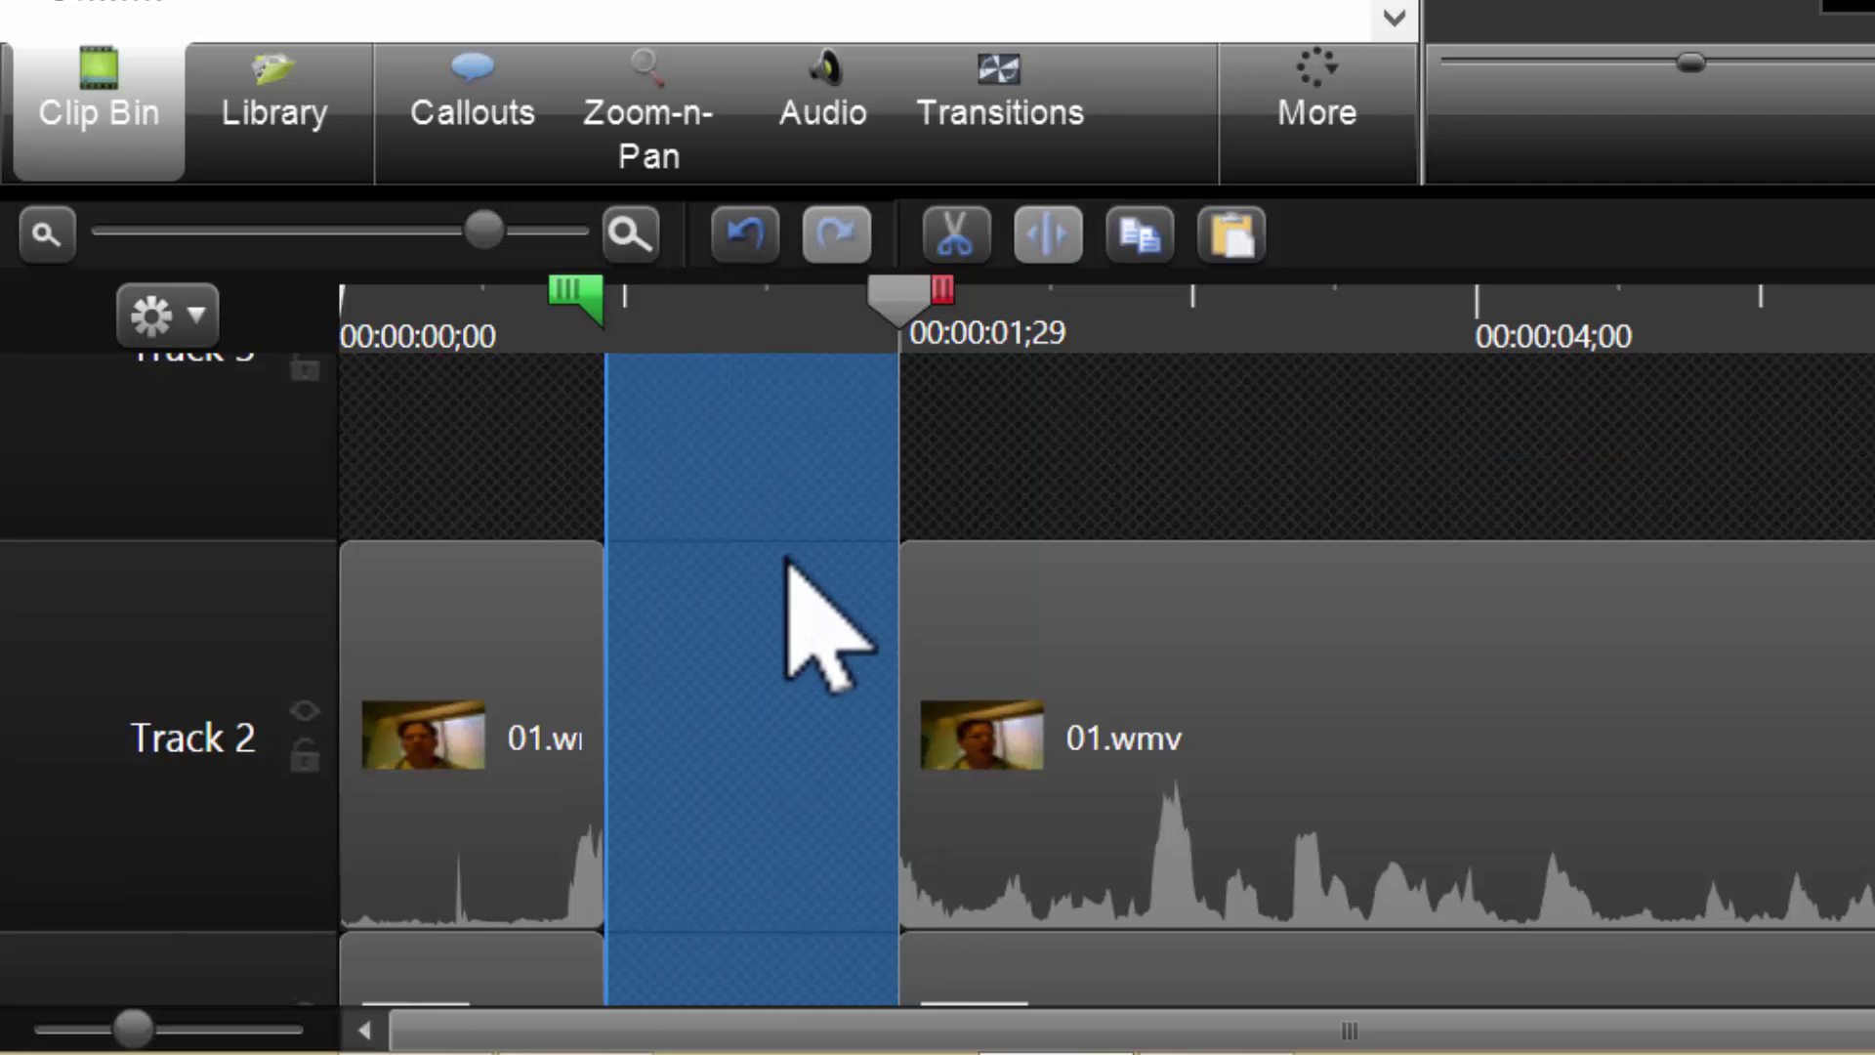